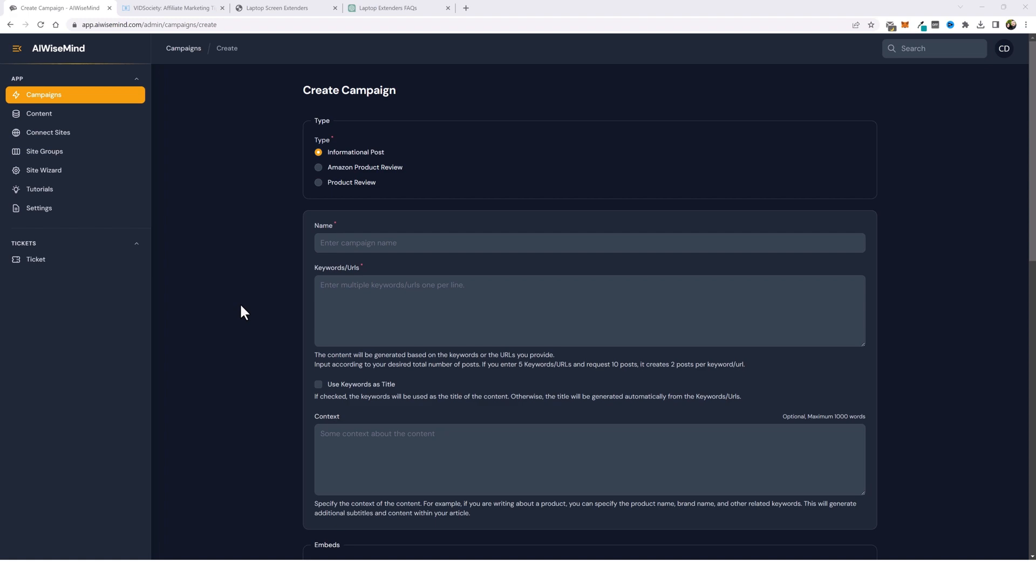
# - Search Google for the Quick Studio FX PRO Review post title from the VIDSociety blog
pyautogui.hotkey('ctrl', 'Tab')
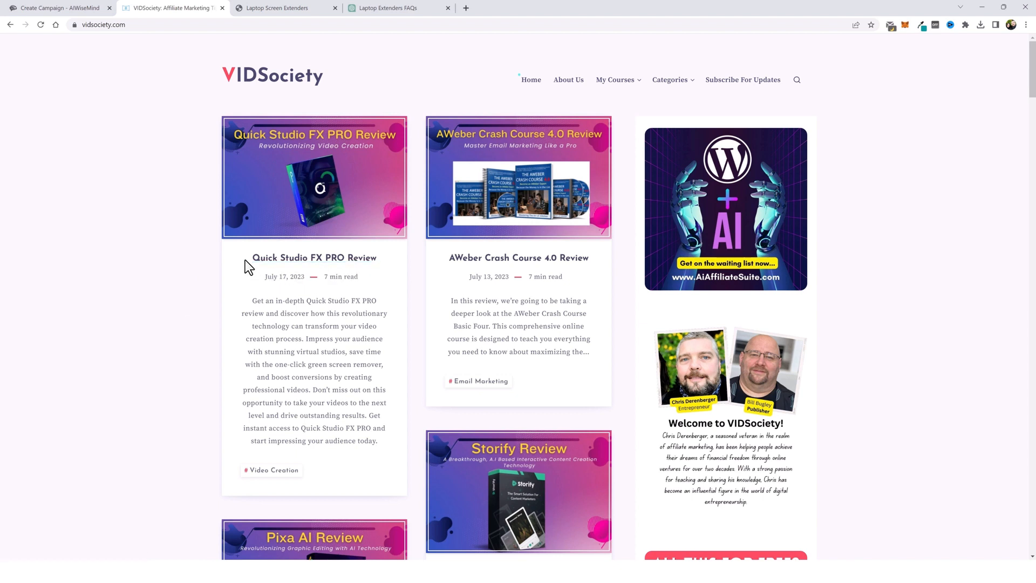
pyautogui.moveTo(245, 260); pyautogui.dragTo(378, 258)
pyautogui.rightClick(374, 258)
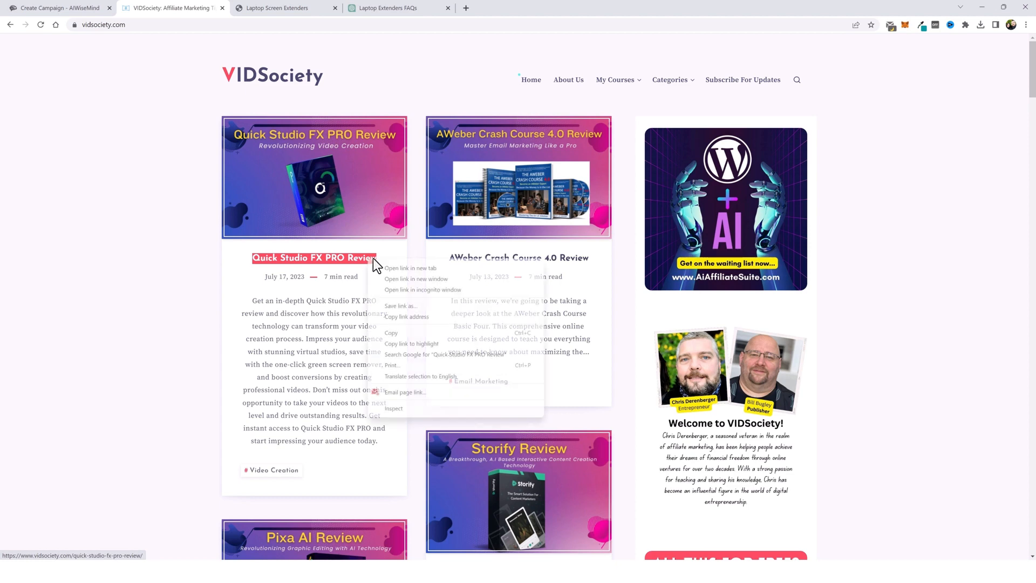
pyautogui.click(404, 355)
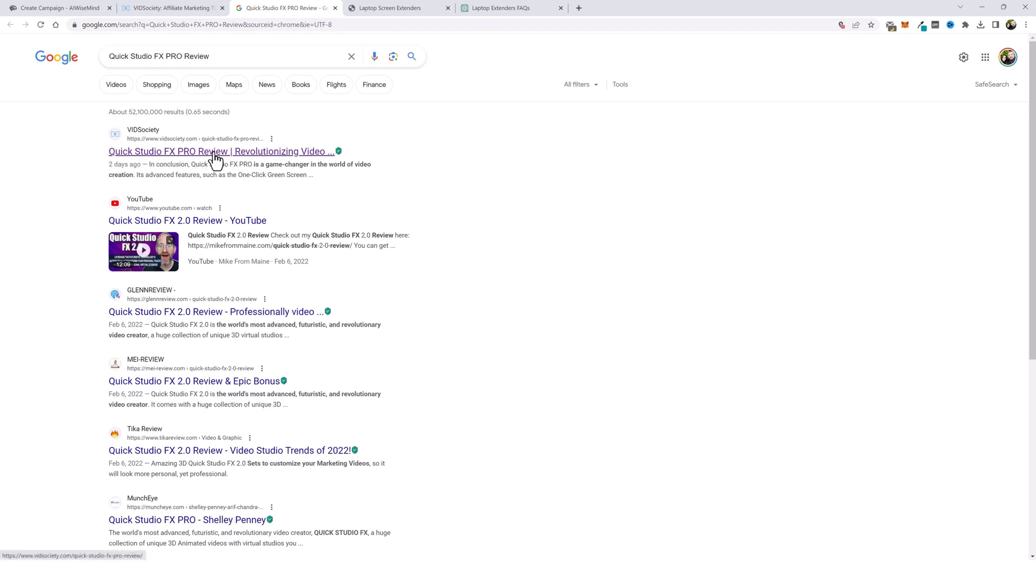
# - Search Google for the AWeber Crash Course 4.0 Review post title and scroll through the results
pyautogui.click(62, 8)
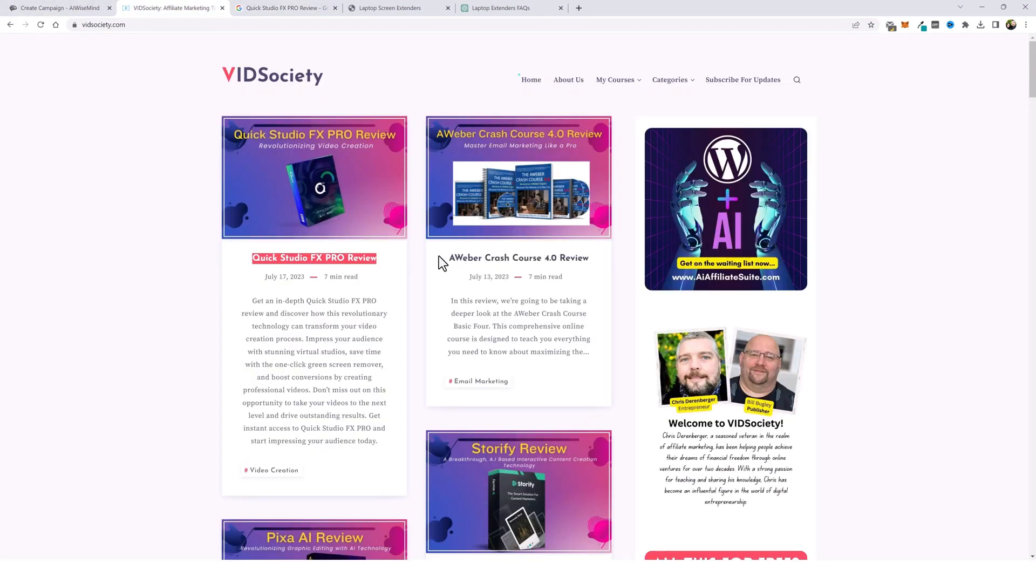
pyautogui.moveTo(447, 258); pyautogui.dragTo(592, 265)
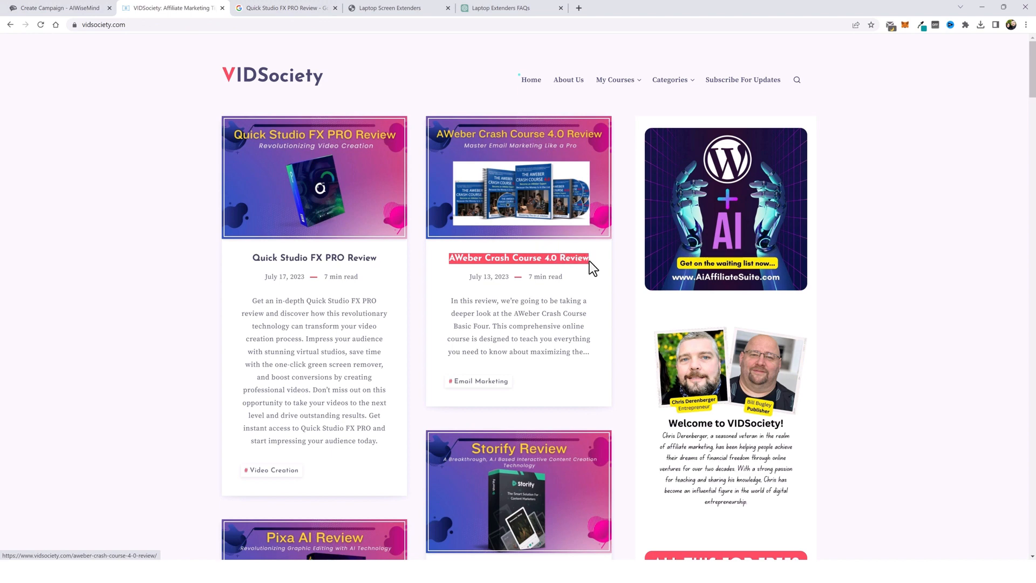
pyautogui.rightClick(577, 263)
pyautogui.click(621, 355)
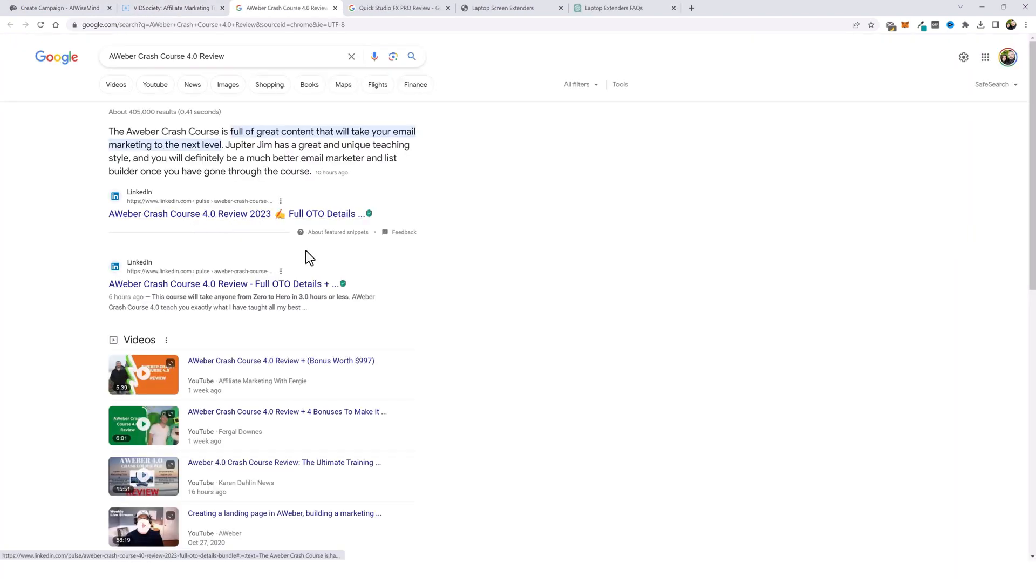
pyautogui.scroll(-2, 400, 343)
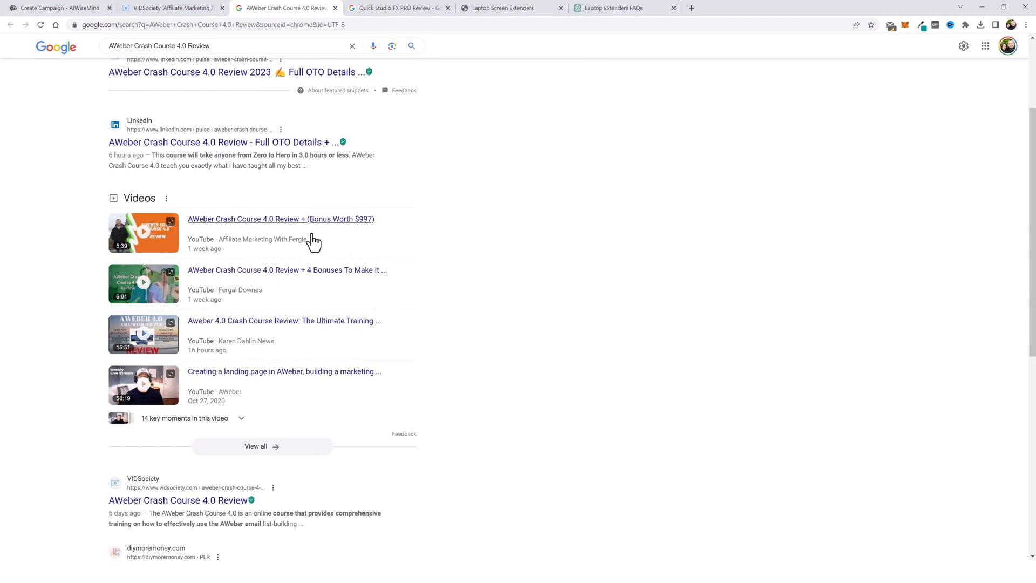
pyautogui.scroll(-3, 324, 340)
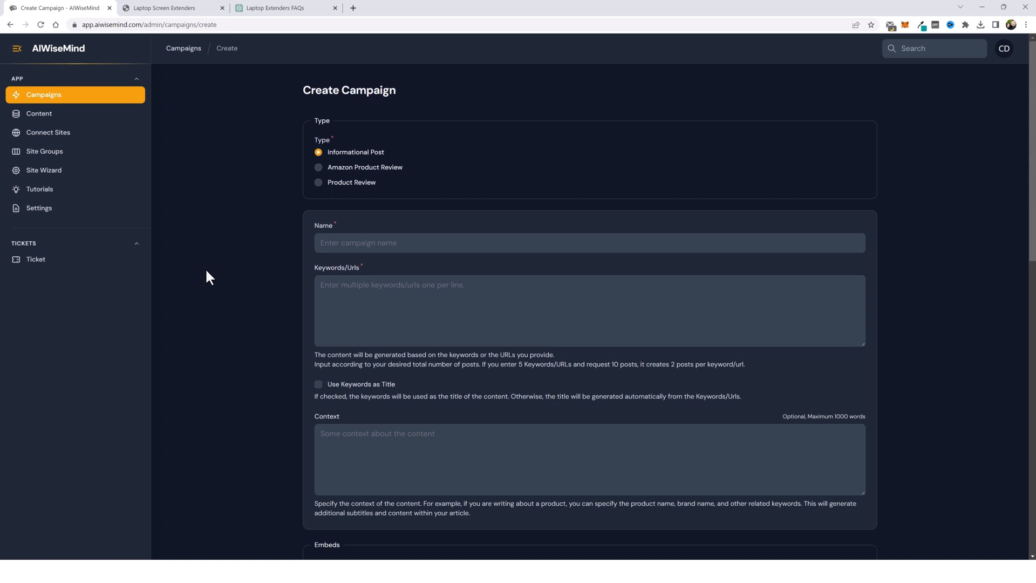
# - Browse the Amazon search results for screen extenders
pyautogui.hotkey('ctrl', 'Tab')
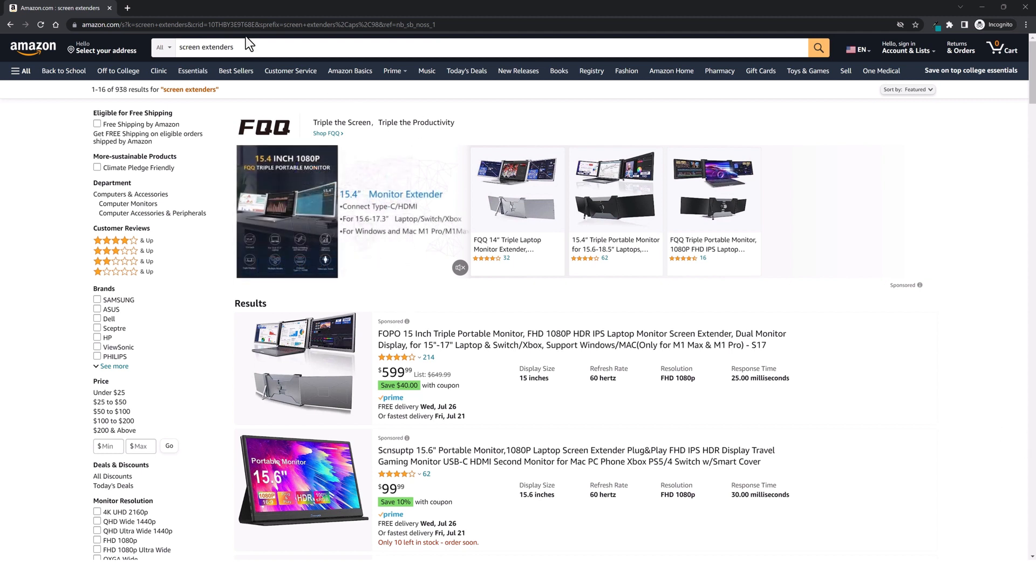
pyautogui.moveTo(115, 90); pyautogui.dragTo(126, 90)
pyautogui.scroll(-7, 939, 456)
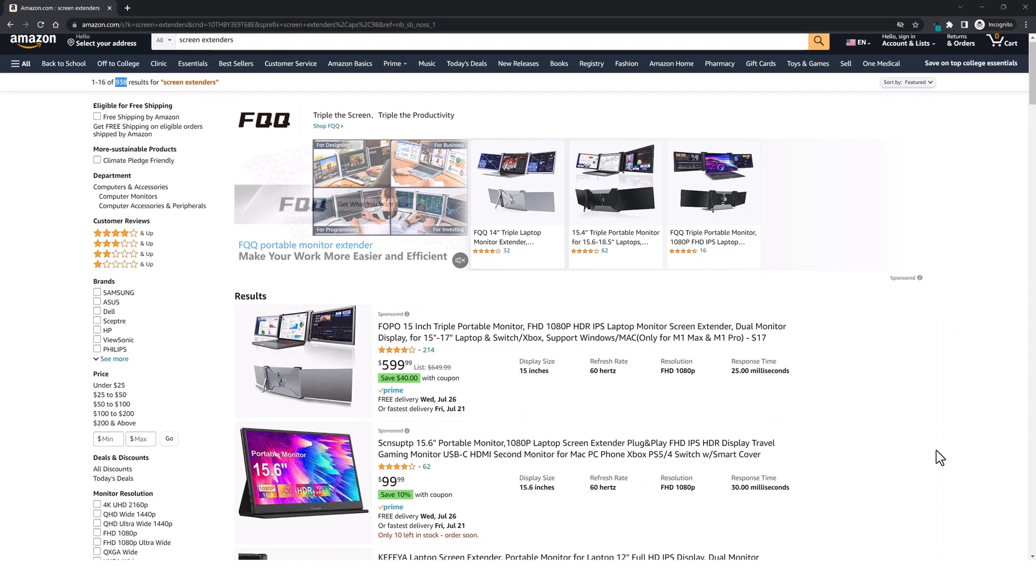
pyautogui.scroll(-15, 649, 414)
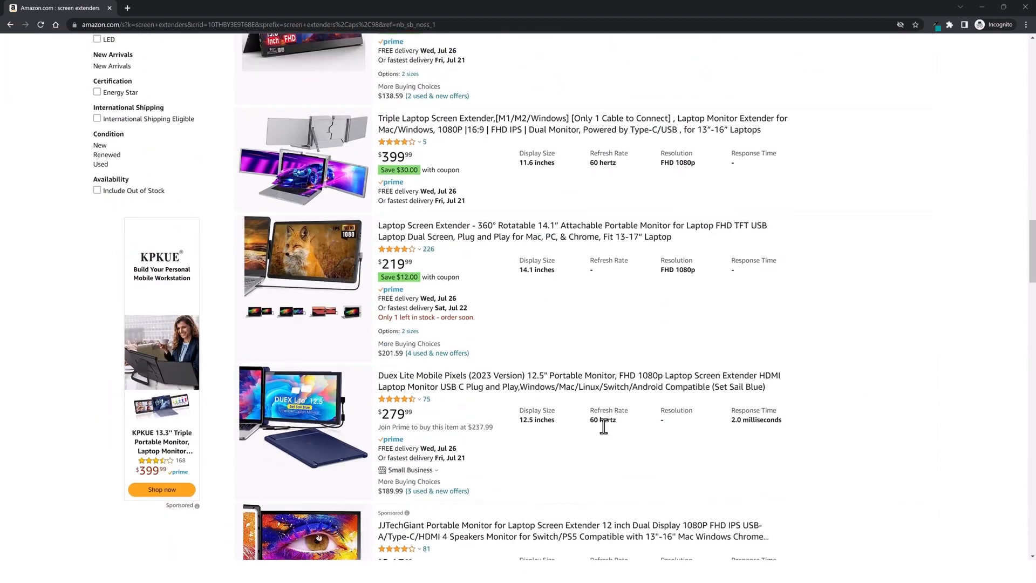
pyautogui.scroll(-3, 604, 425)
pyautogui.scroll(-4, 639, 422)
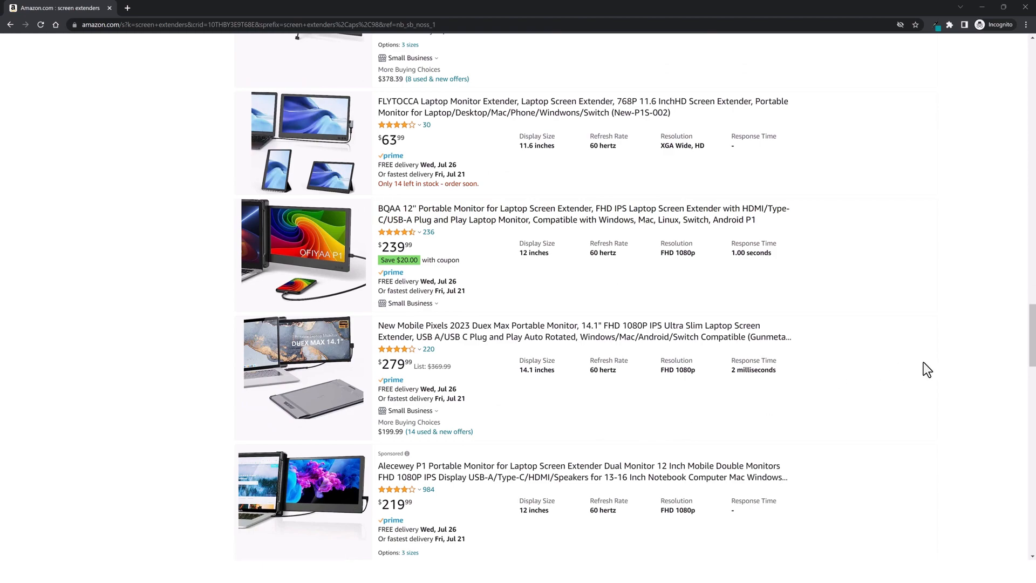
pyautogui.scroll(-10, 924, 363)
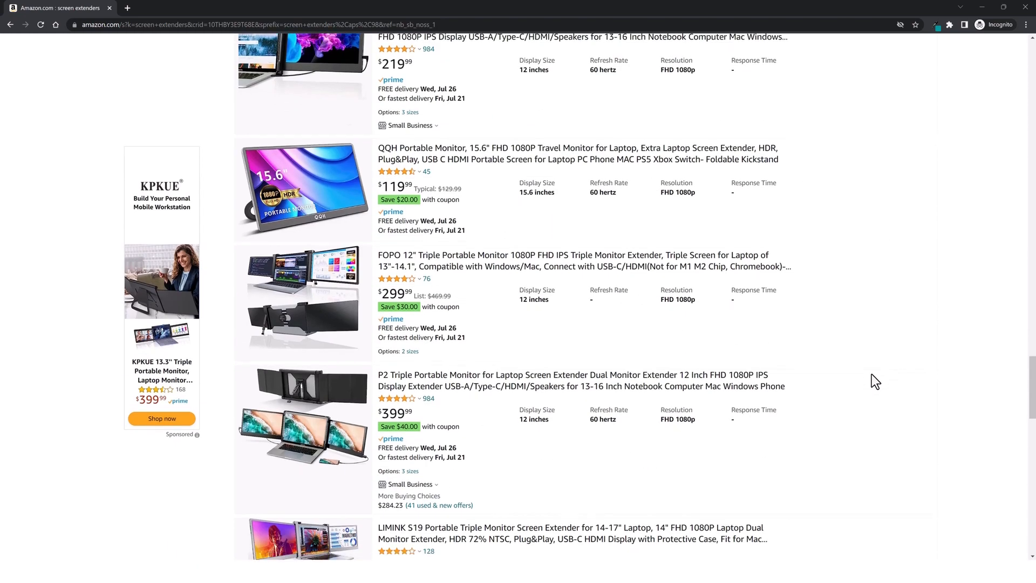
pyautogui.scroll(-6, 880, 376)
pyautogui.scroll(14, 966, 378)
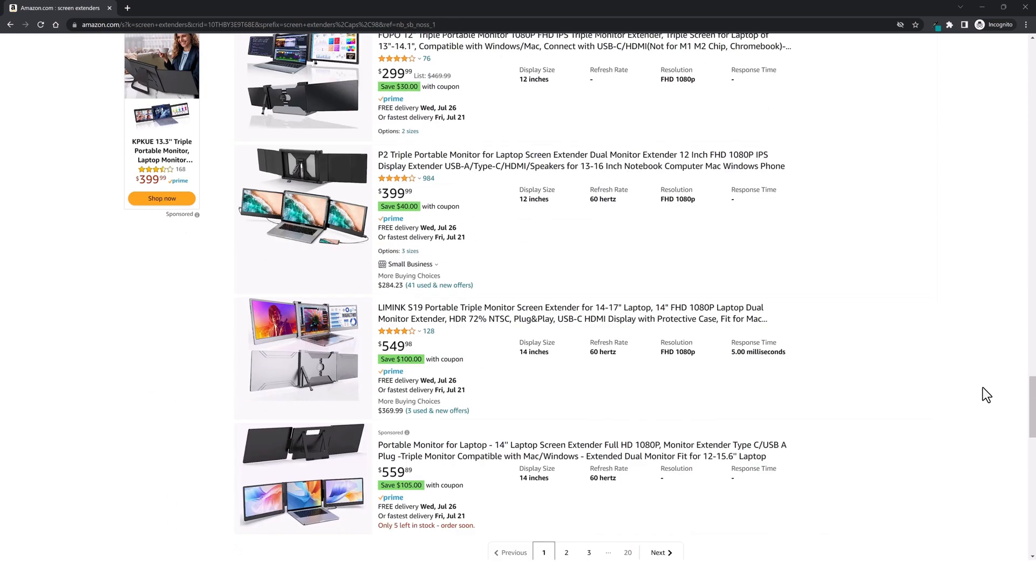
pyautogui.scroll(-5, 980, 386)
pyautogui.scroll(20, 977, 388)
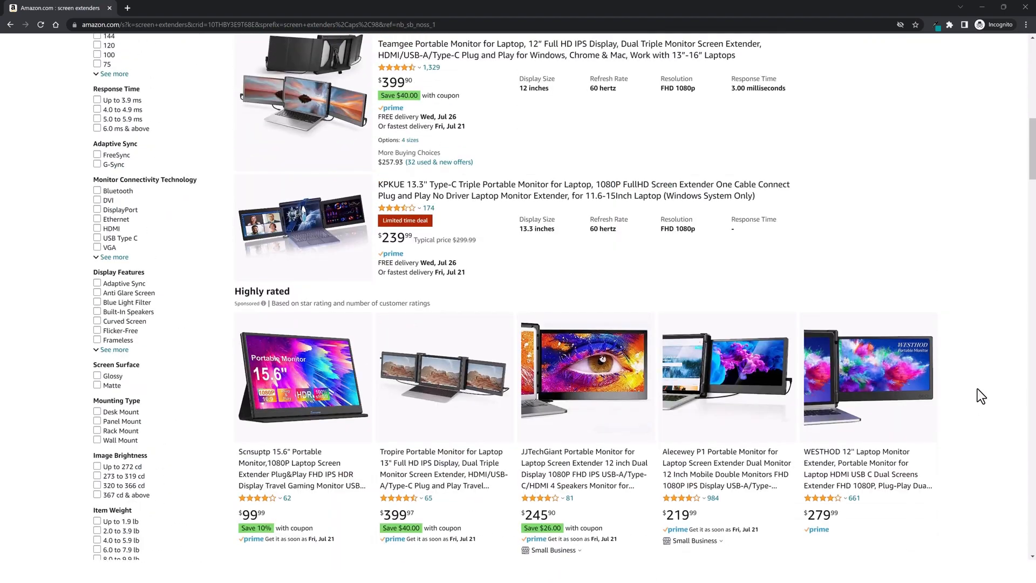
pyautogui.scroll(5, 982, 396)
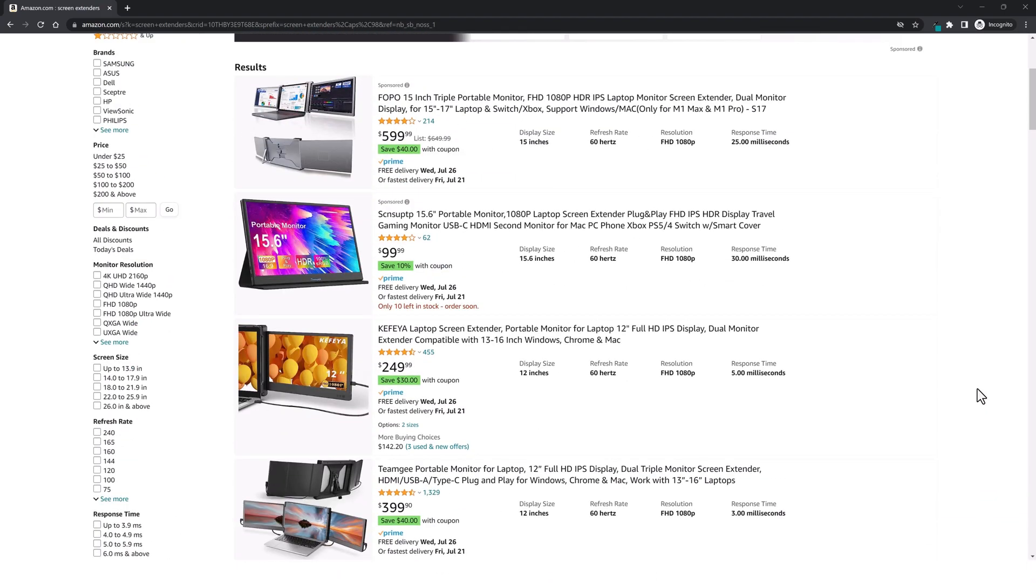
pyautogui.scroll(5, 982, 396)
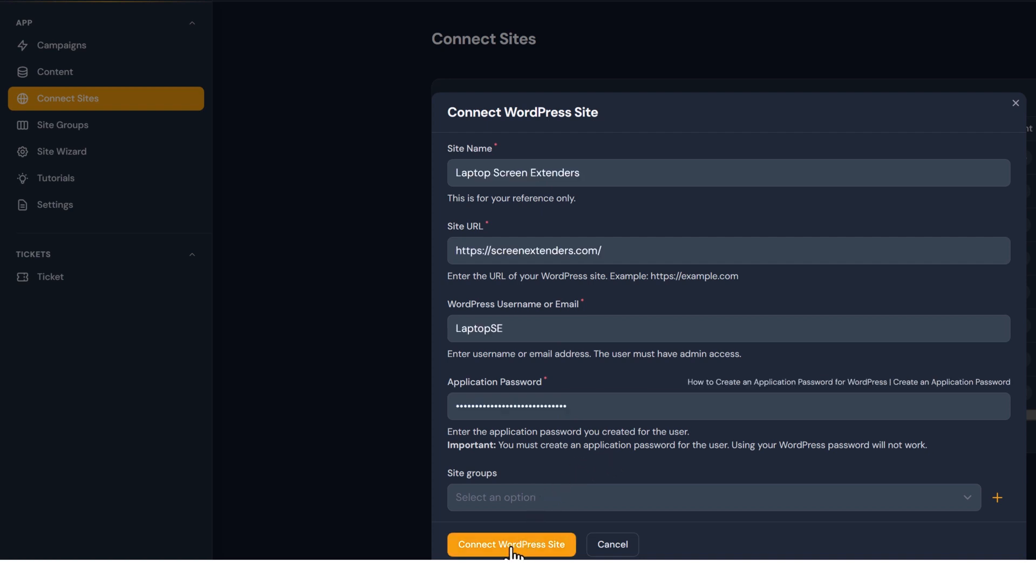
# - Connect the Laptop Screen Extenders WordPress site
pyautogui.click(512, 545)
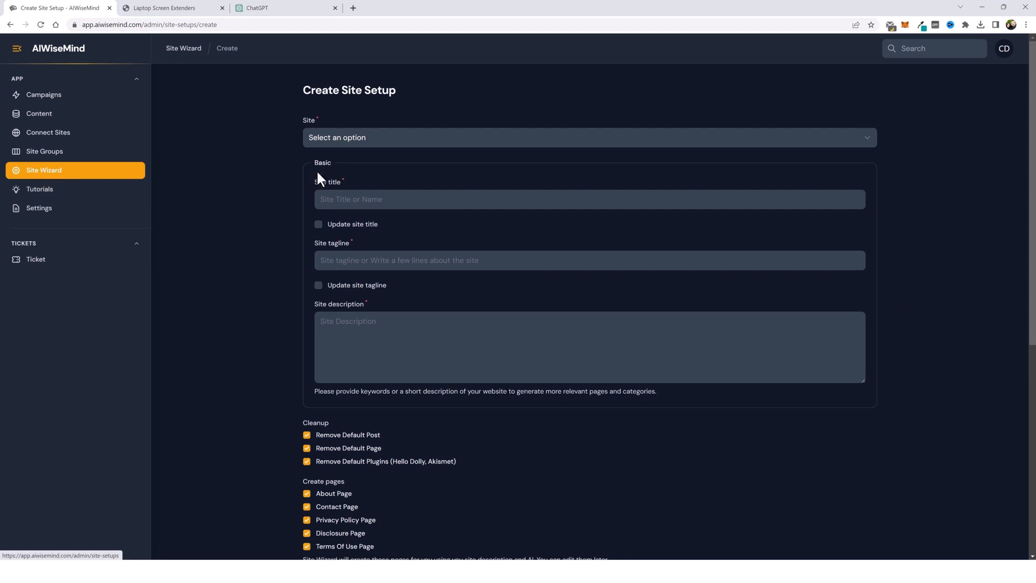
# - Enable the Rank Math SEO and Youtube Embed Plus plugins in the site setup options
pyautogui.scroll(-3, 257, 400)
pyautogui.scroll(2, 257, 400)
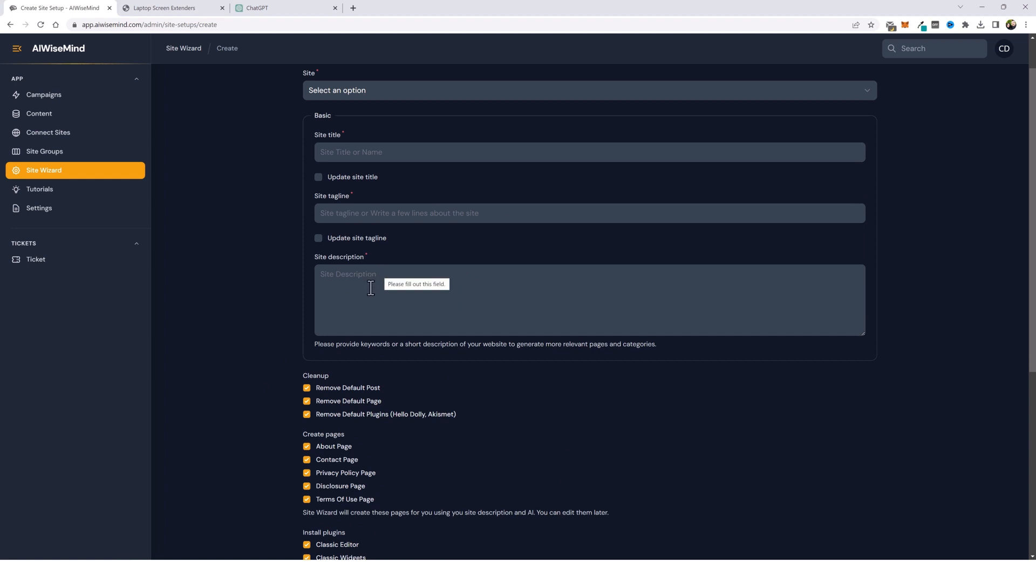
pyautogui.scroll(-4, 371, 368)
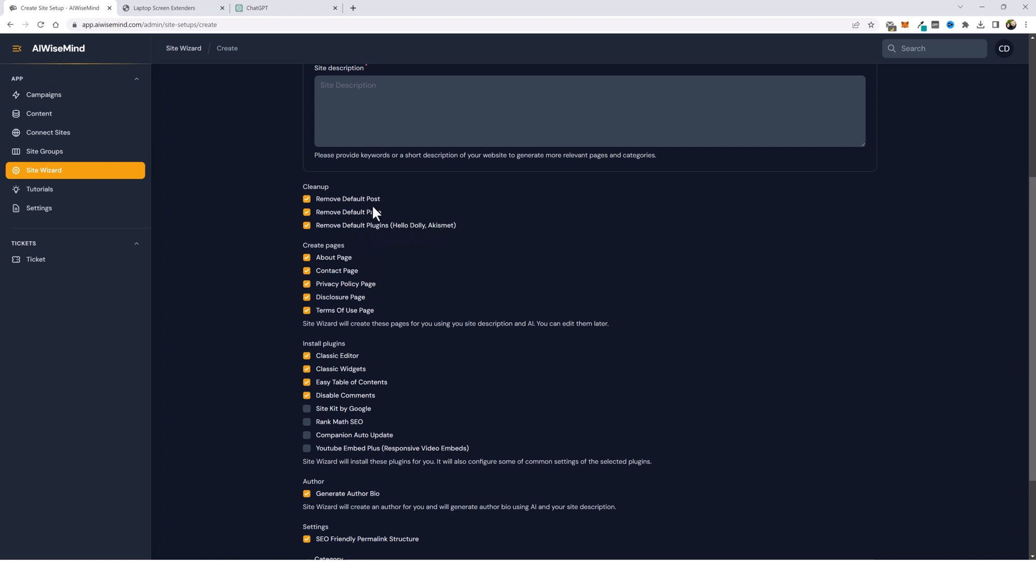
pyautogui.scroll(-3, 417, 347)
pyautogui.click(307, 323)
pyautogui.click(307, 297)
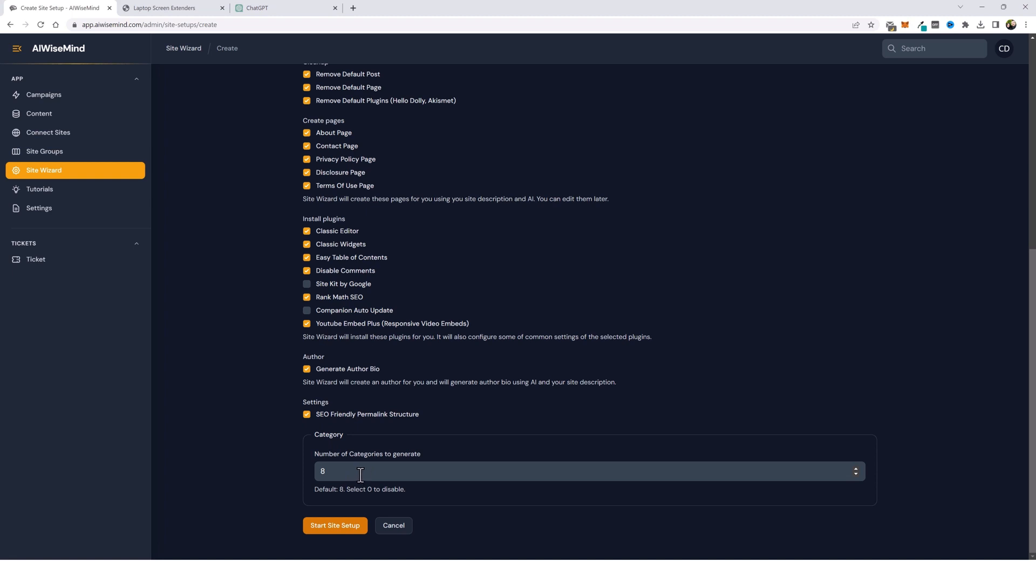
pyautogui.scroll(5, 480, 504)
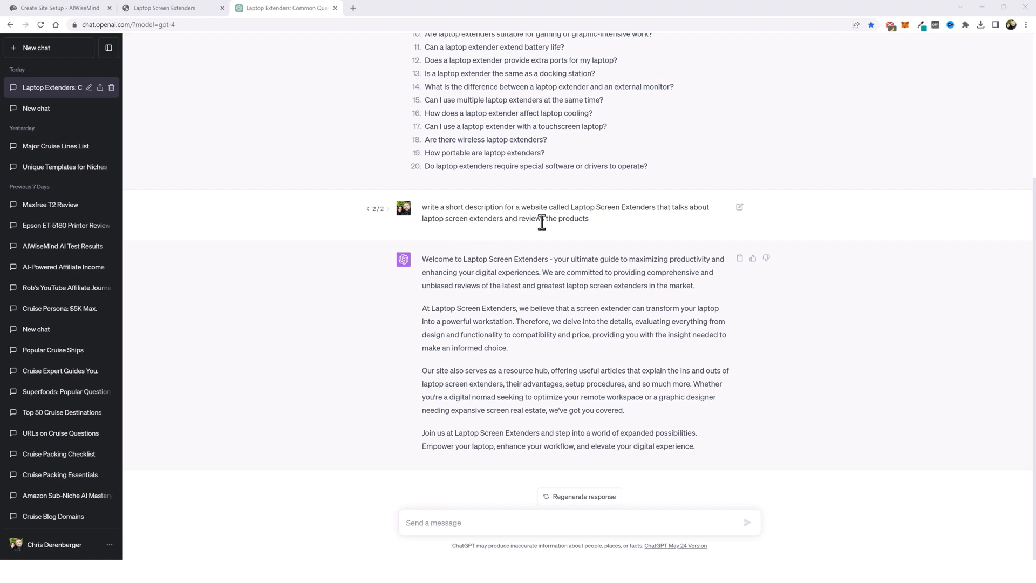
# - Copy ChatGPT's website description and paste it into the site description field
pyautogui.moveTo(423, 262); pyautogui.dragTo(703, 442)
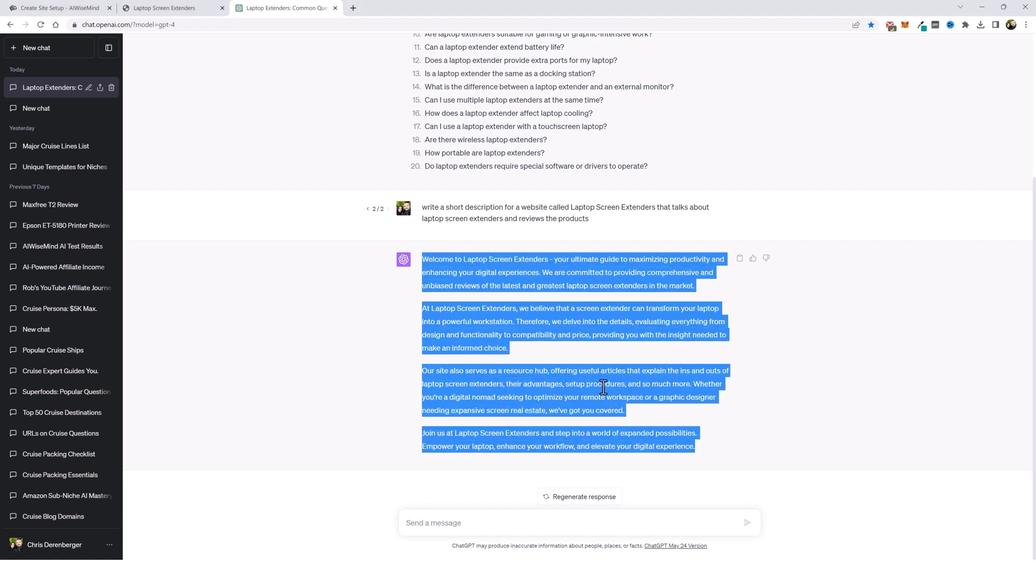
pyautogui.rightClick(642, 386)
pyautogui.click(664, 395)
pyautogui.click(59, 8)
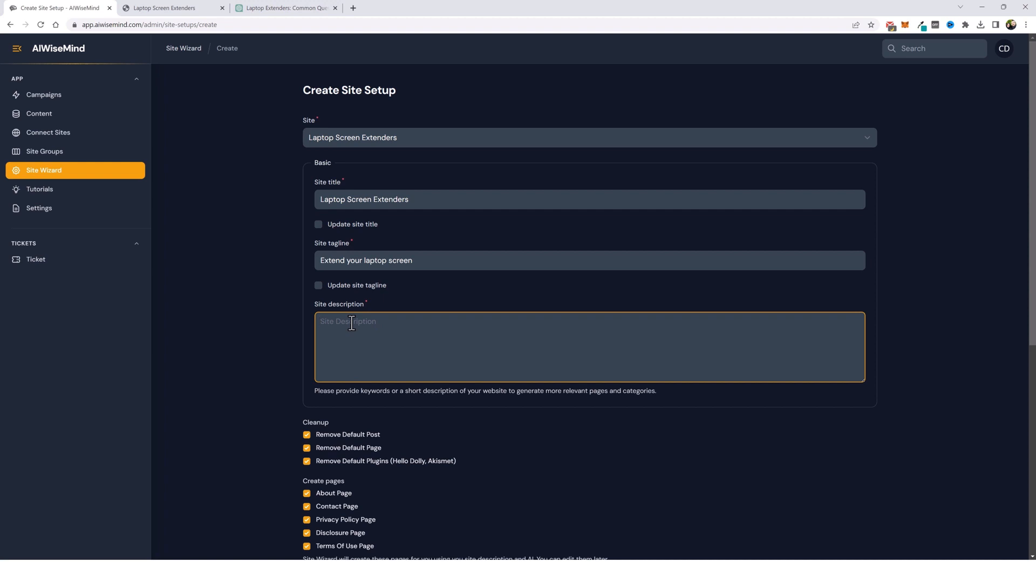
pyautogui.hotkey('ctrl', 'v')
# - Start the site setup
pyautogui.scroll(-8, 265, 378)
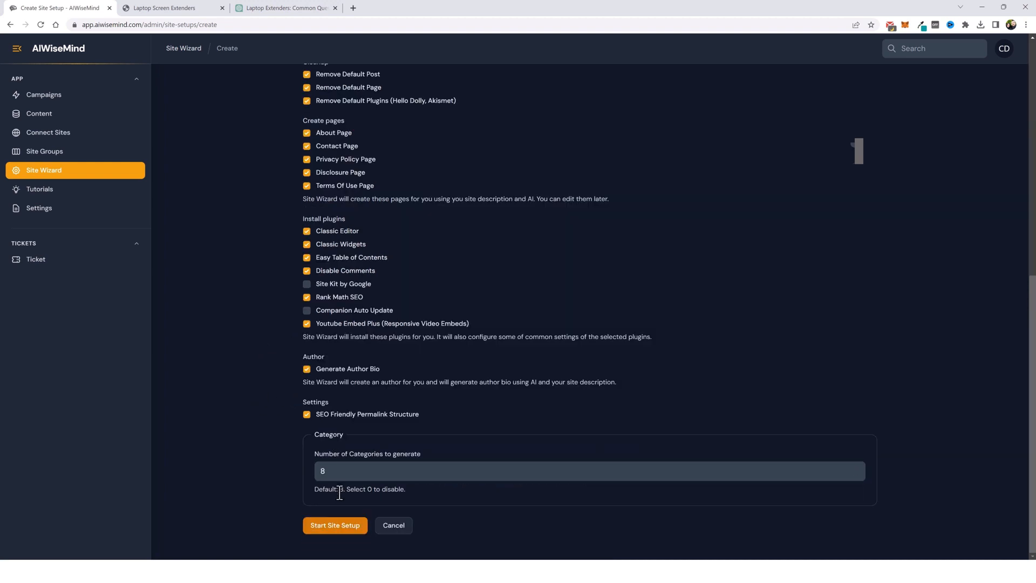
pyautogui.click(335, 529)
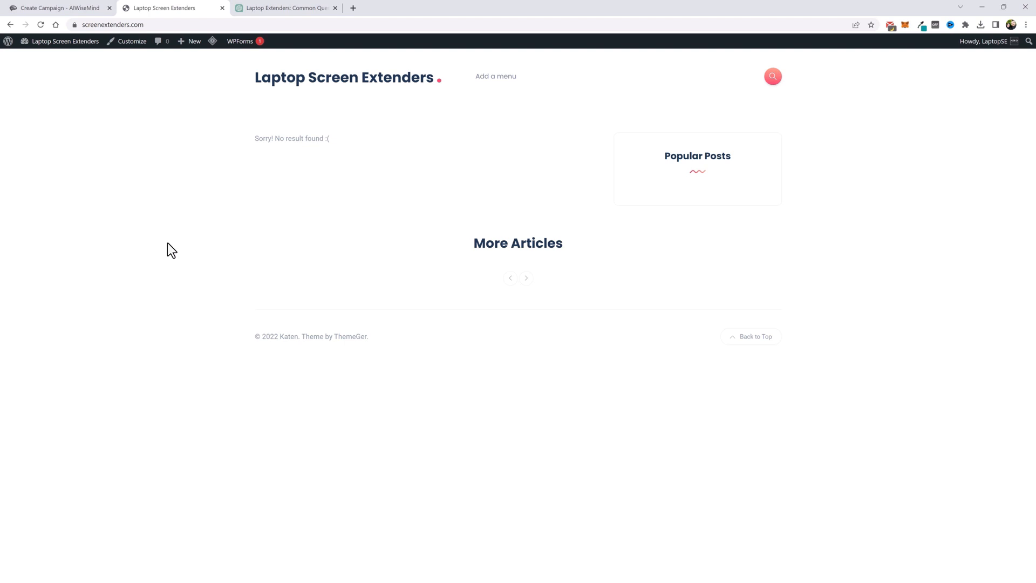
# - Copy ChatGPT's list of 20 laptop extender questions for the campaign keywords
pyautogui.hotkey('ctrl', 'Tab')
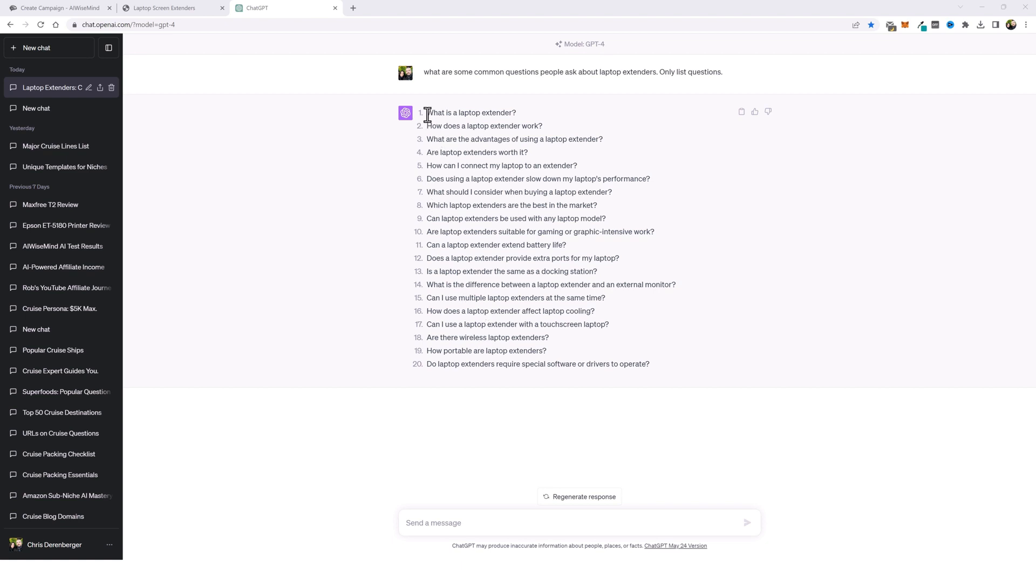
pyautogui.moveTo(427, 113); pyautogui.dragTo(634, 363)
pyautogui.rightClick(533, 287)
pyautogui.click(554, 296)
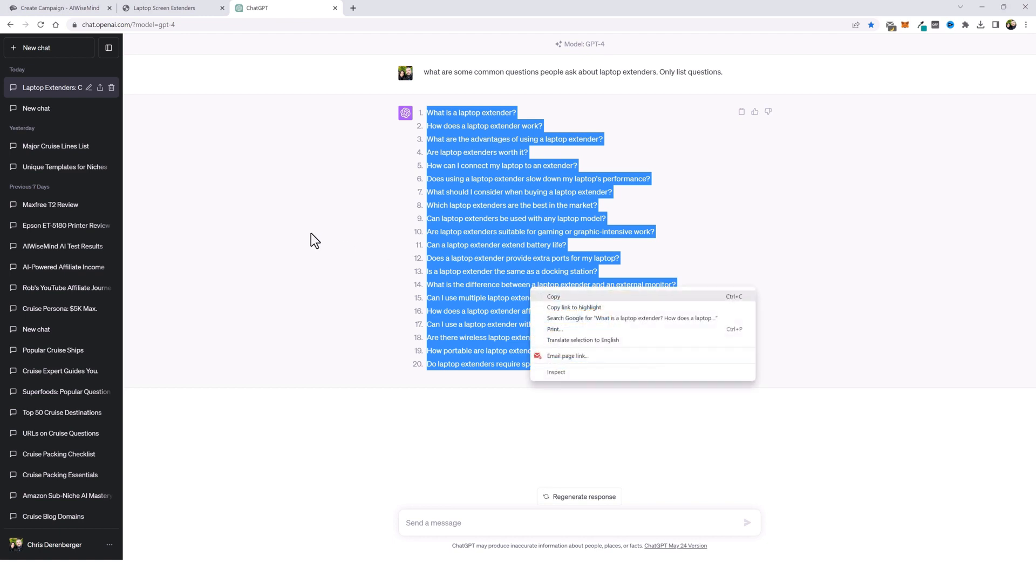
pyautogui.click(60, 8)
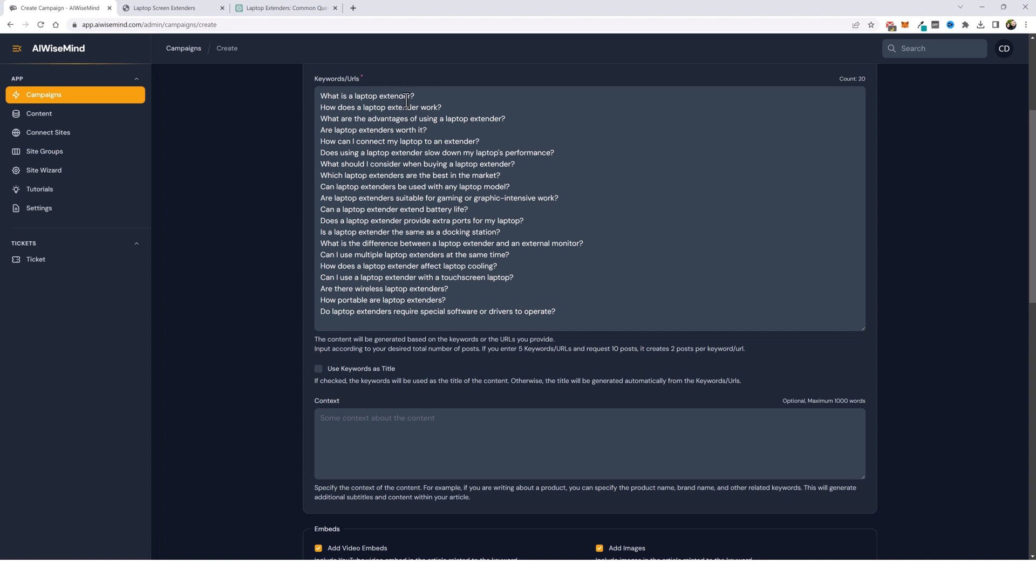
# - Enable Use Keywords as Title and turn off the Google Search Images source
pyautogui.click(318, 369)
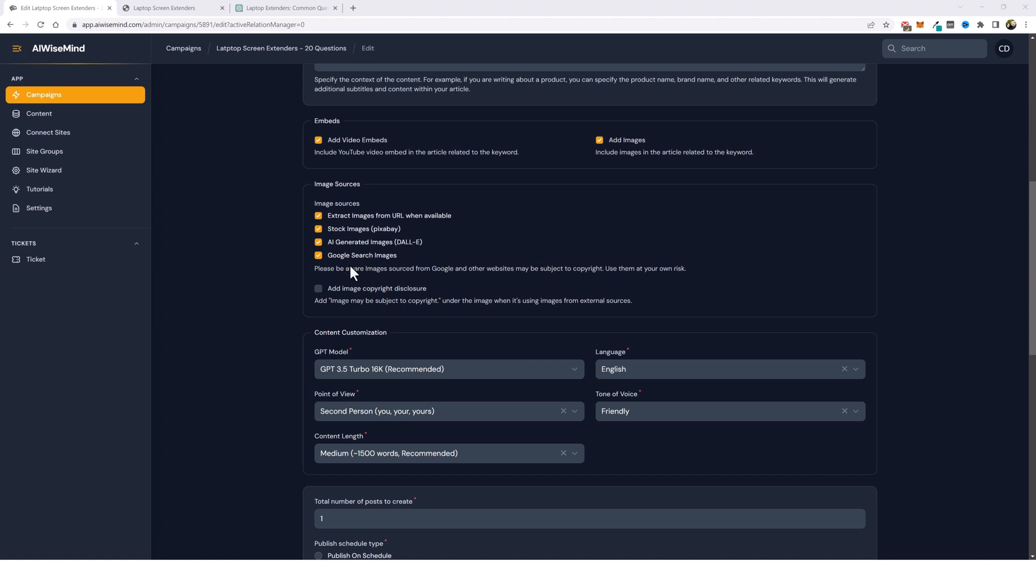
pyautogui.click(319, 256)
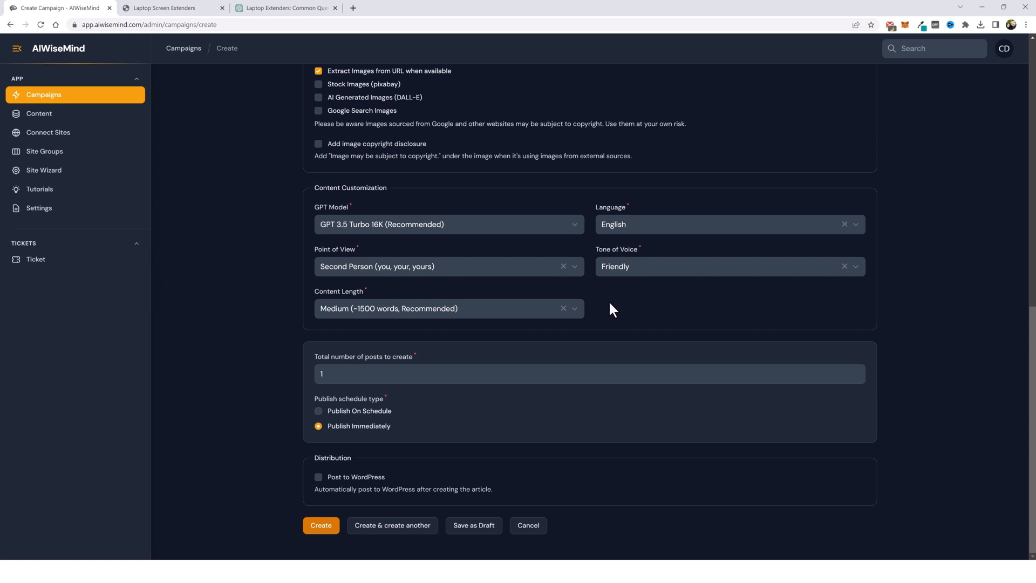
# - Set the campaign's tone of voice to Conversational
pyautogui.click(635, 276)
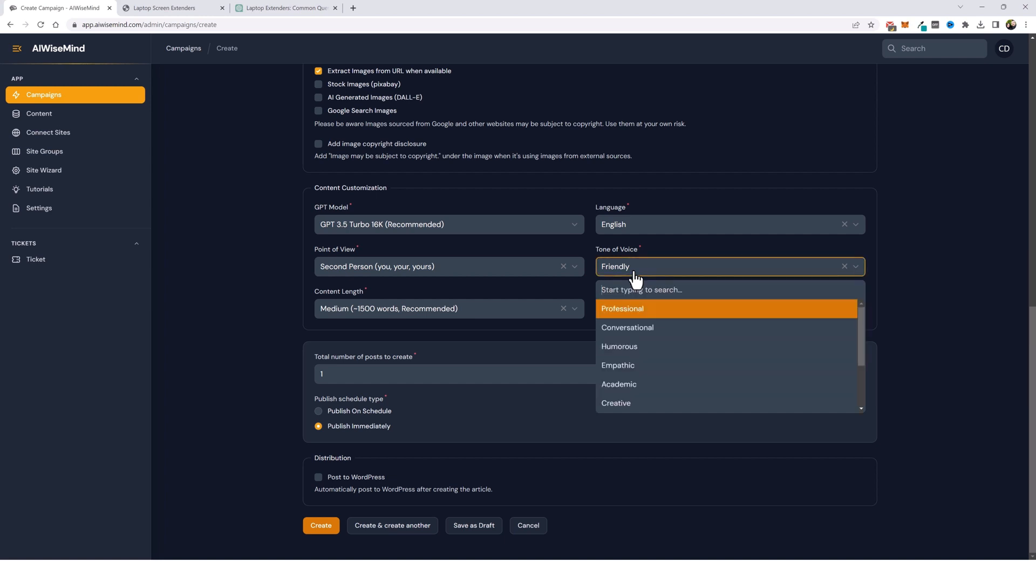
pyautogui.click(639, 340)
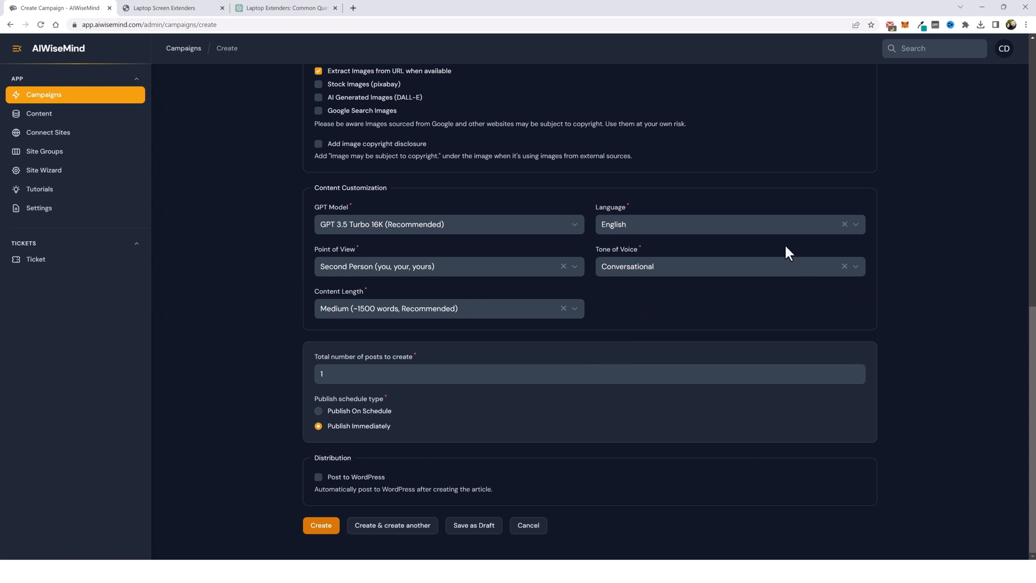
pyautogui.click(725, 226)
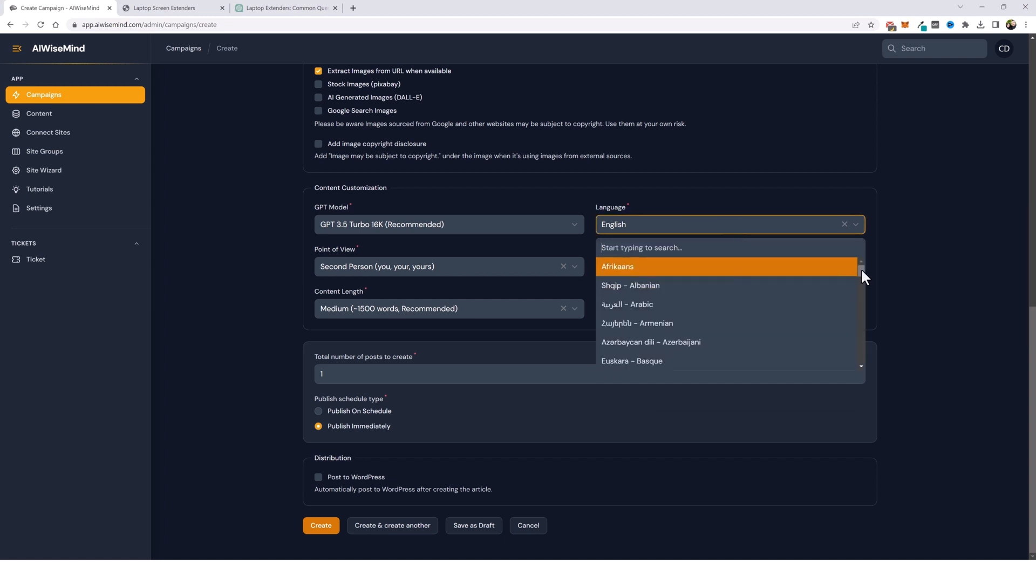
pyautogui.moveTo(861, 268); pyautogui.dragTo(852, 346)
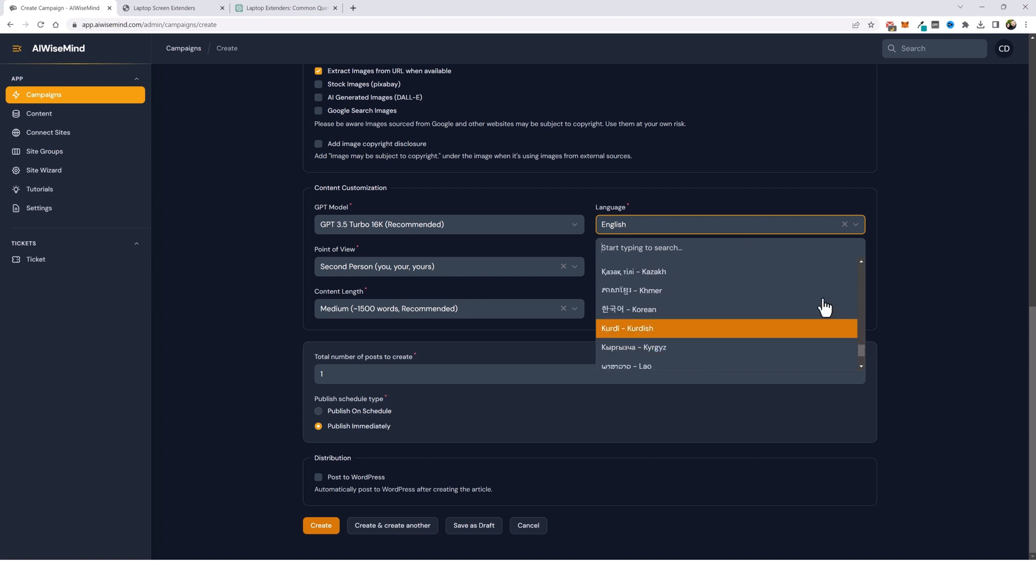
pyautogui.click(736, 195)
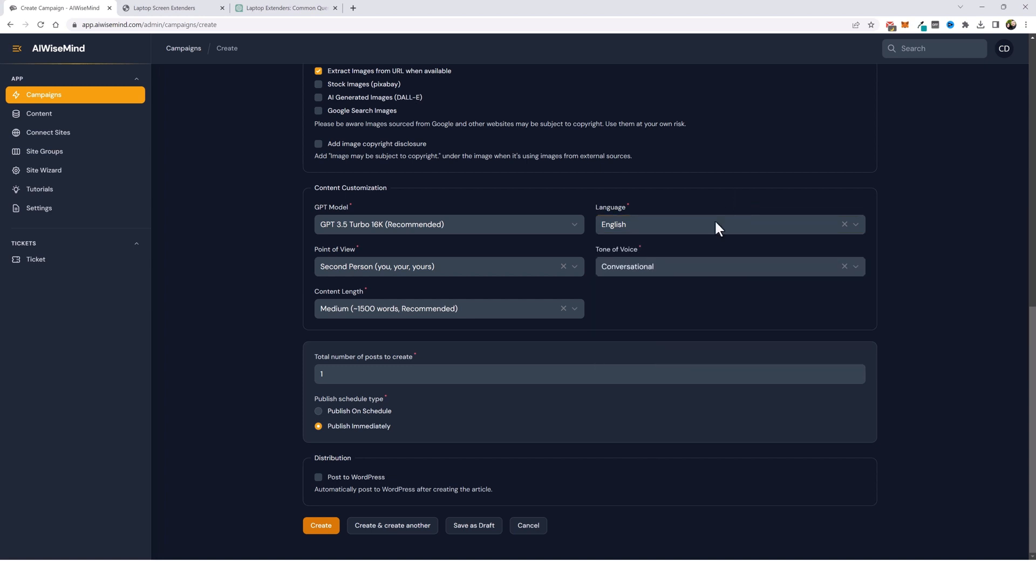
pyautogui.click(520, 278)
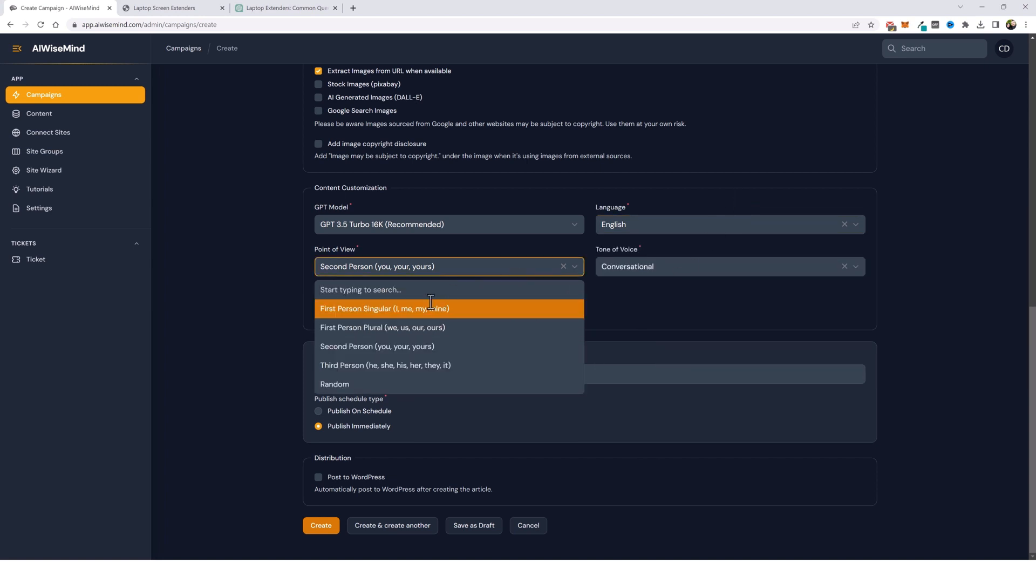
pyautogui.click(626, 282)
pyautogui.click(453, 313)
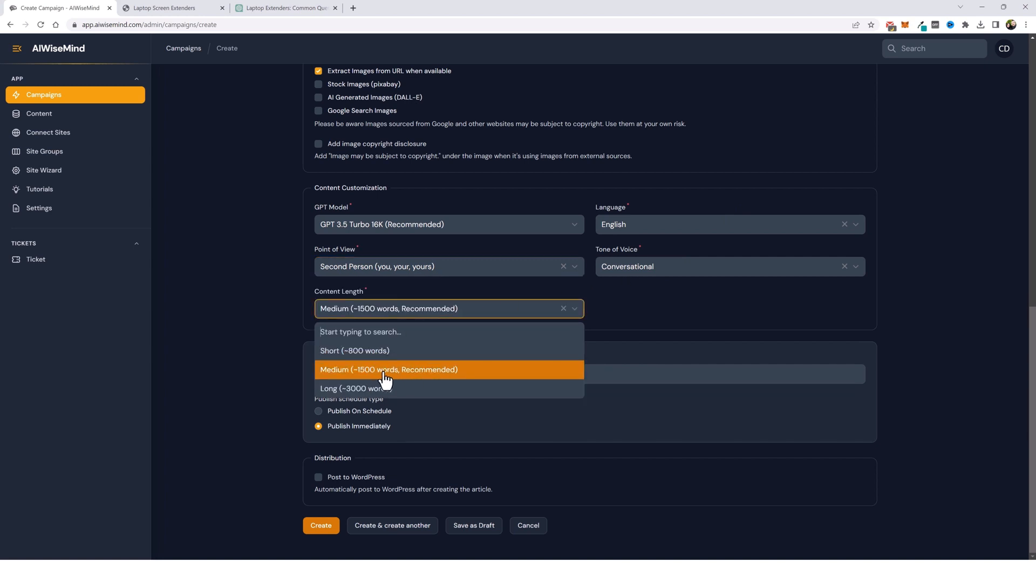
pyautogui.click(628, 306)
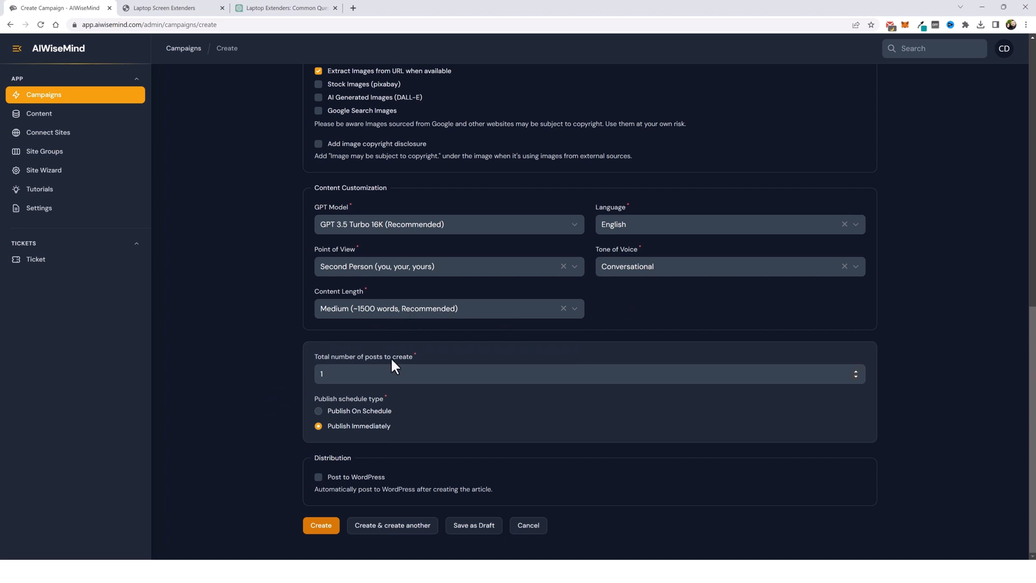
# - Set the total number of posts to create to 20
pyautogui.scroll(15, 267, 362)
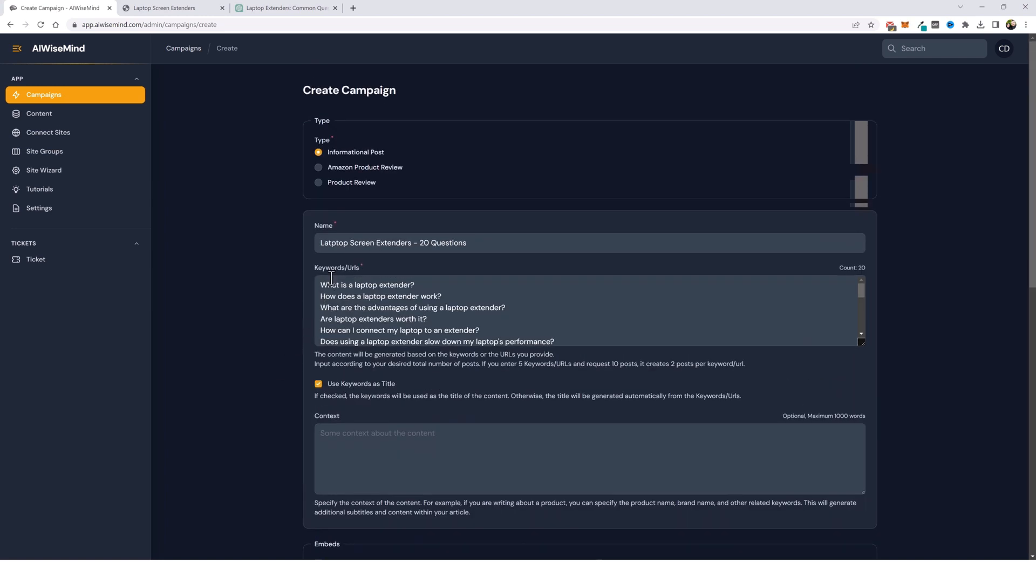
pyautogui.scroll(-1, 261, 419)
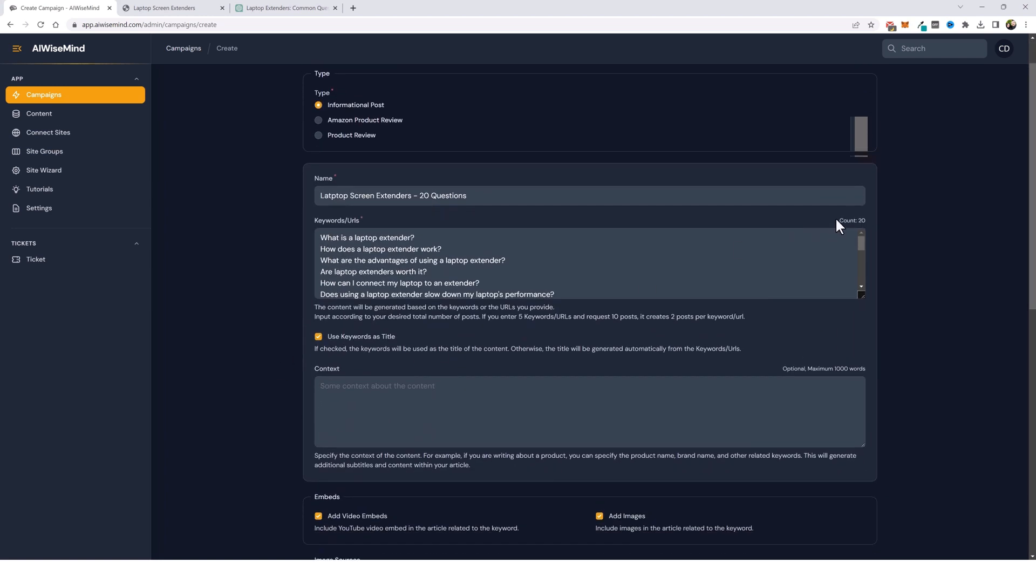
pyautogui.moveTo(837, 221); pyautogui.dragTo(867, 220)
pyautogui.scroll(-10, 880, 363)
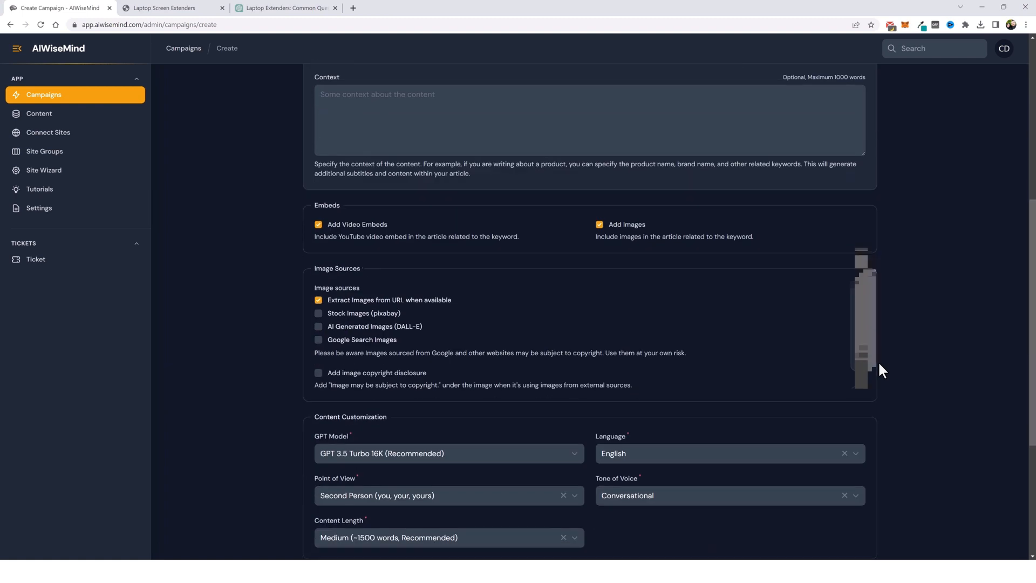
pyautogui.moveTo(351, 370); pyautogui.dragTo(313, 377)
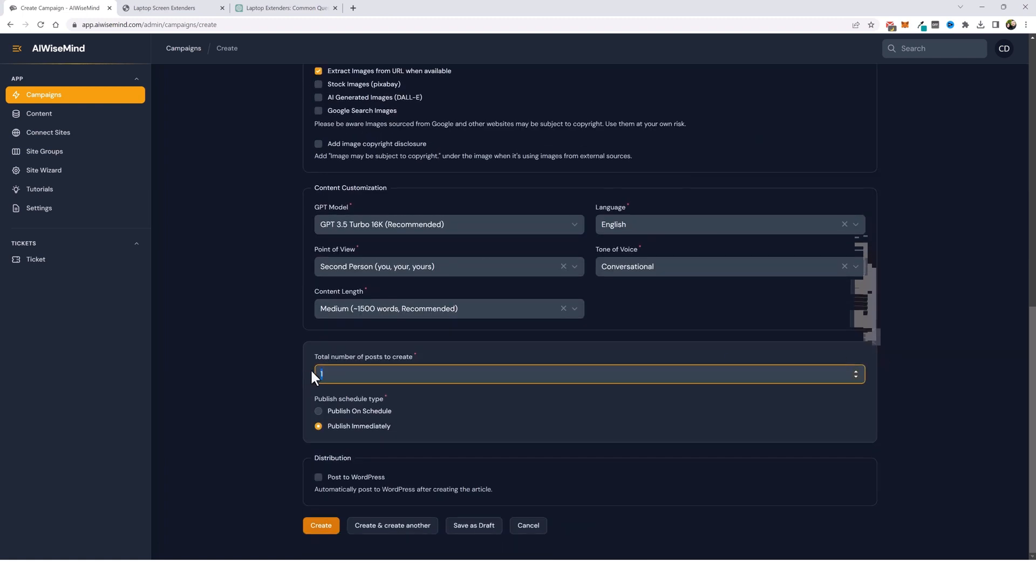
pyautogui.write('20')
pyautogui.scroll(9, 275, 371)
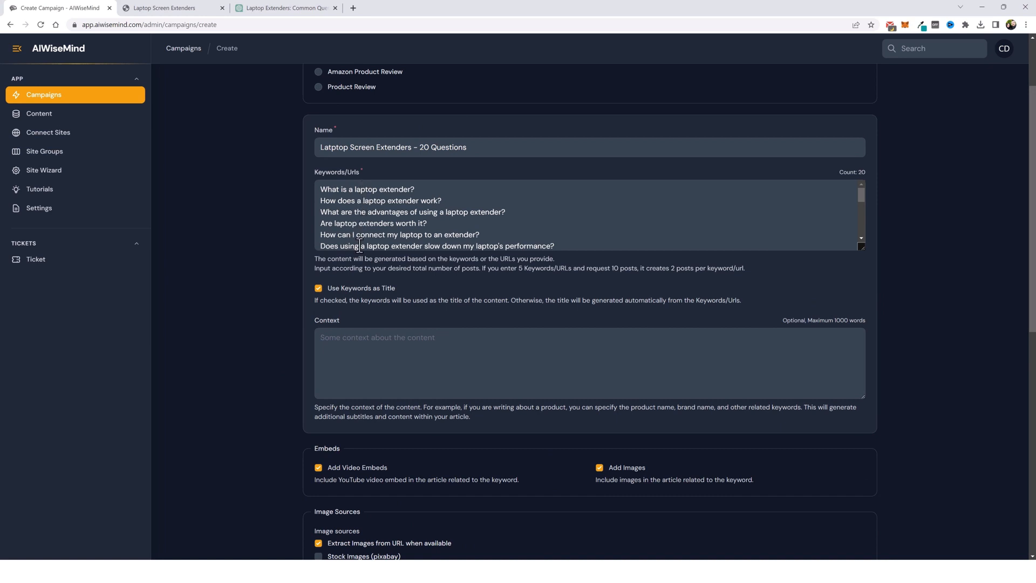
pyautogui.scroll(-9, 288, 268)
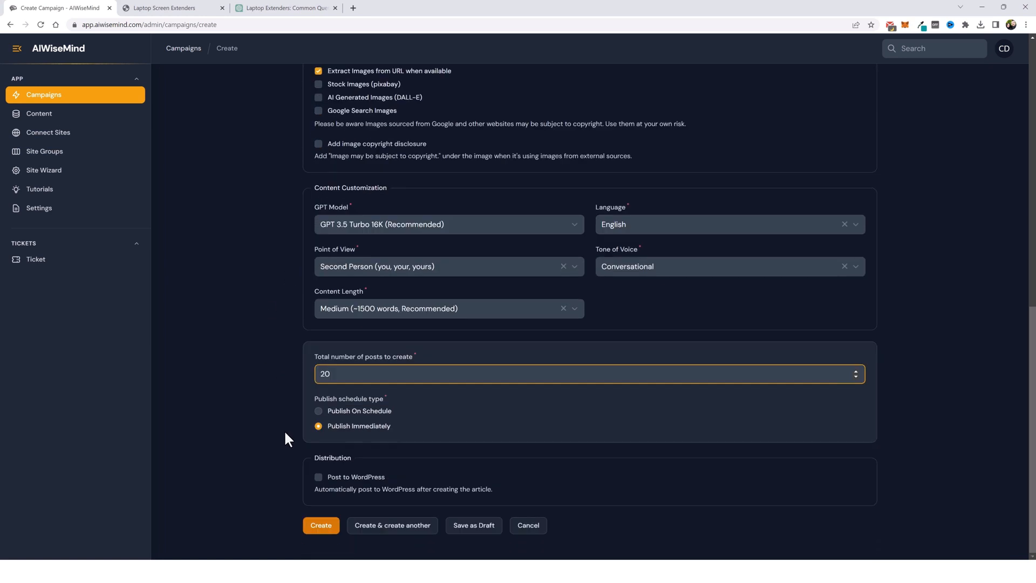
pyautogui.click(318, 411)
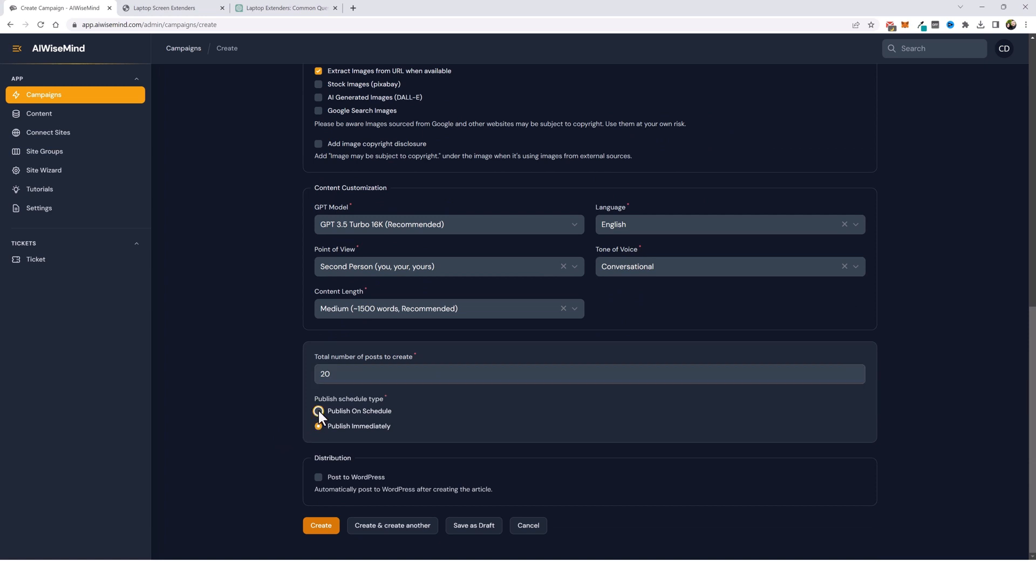
pyautogui.scroll(-2, 251, 447)
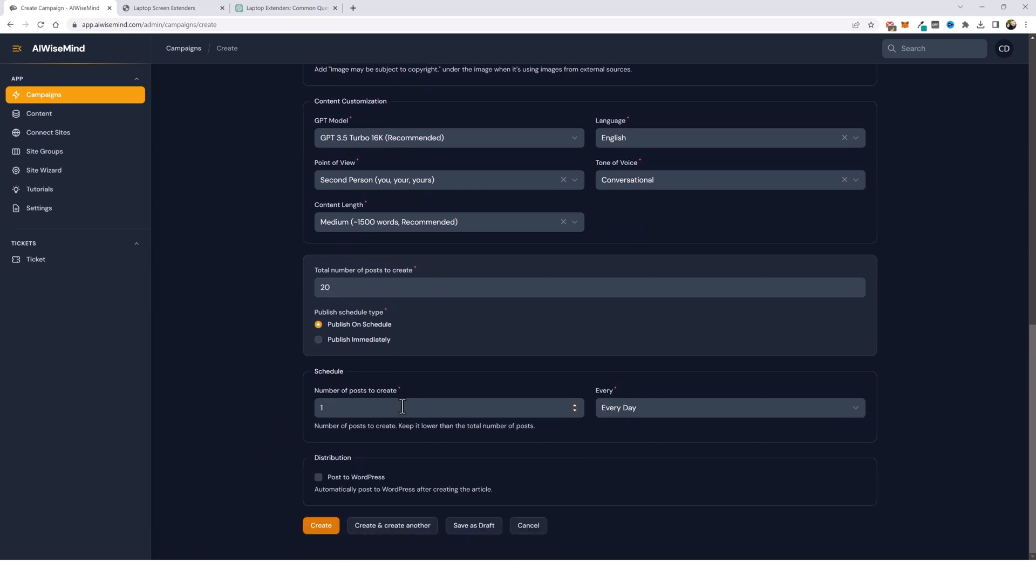
pyautogui.click(815, 406)
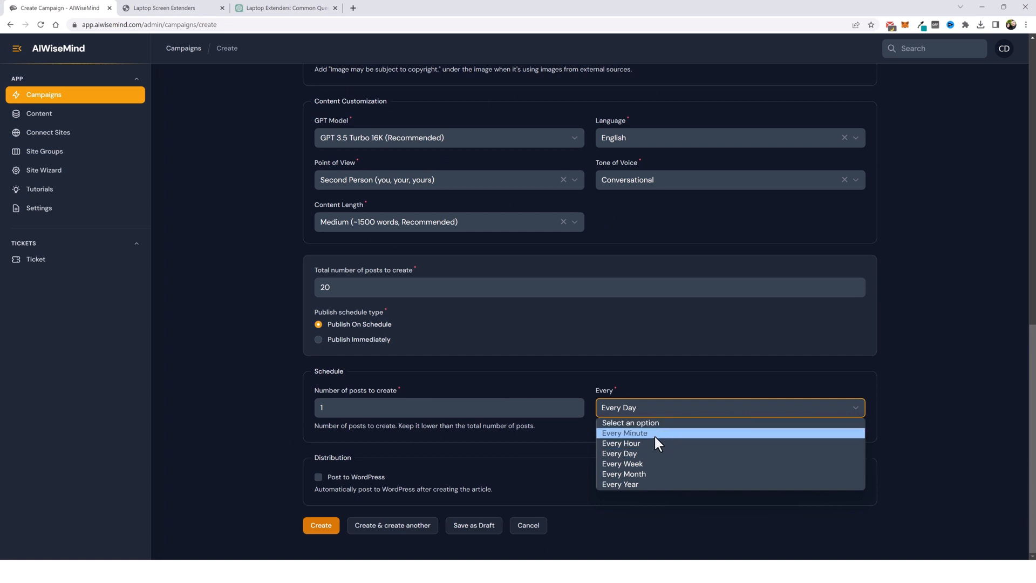
pyautogui.click(577, 380)
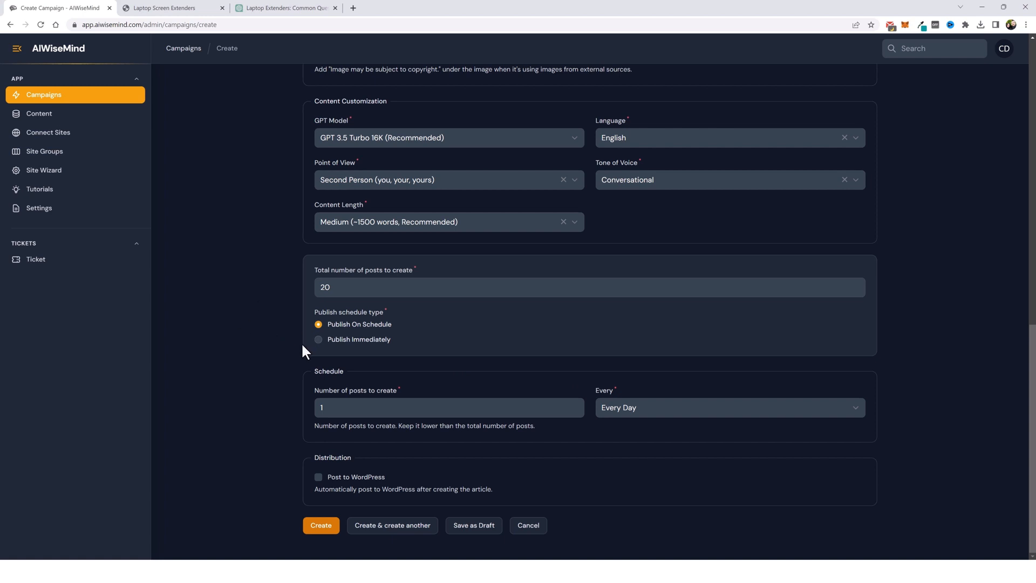
pyautogui.click(319, 339)
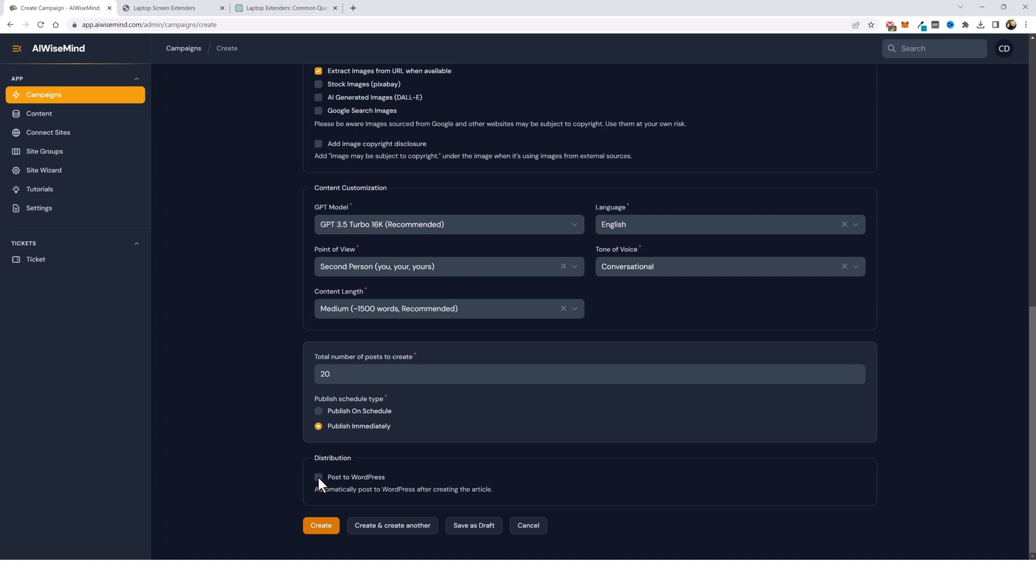
# - Enable Post to WordPress for the Laptop Screen Extenders site with Publish as the post status
pyautogui.click(318, 477)
pyautogui.scroll(-4, 340, 400)
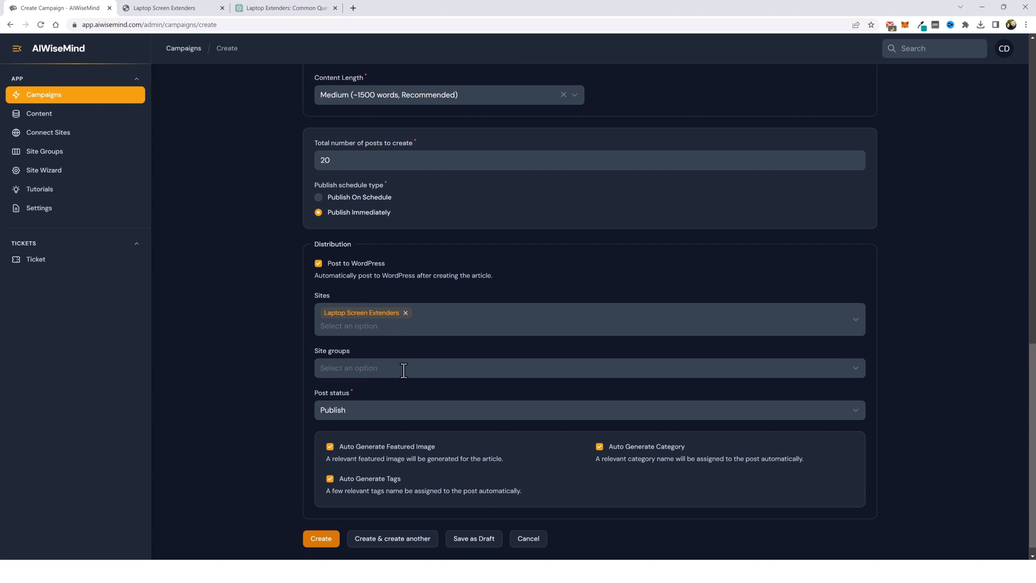
pyautogui.scroll(-1, 403, 381)
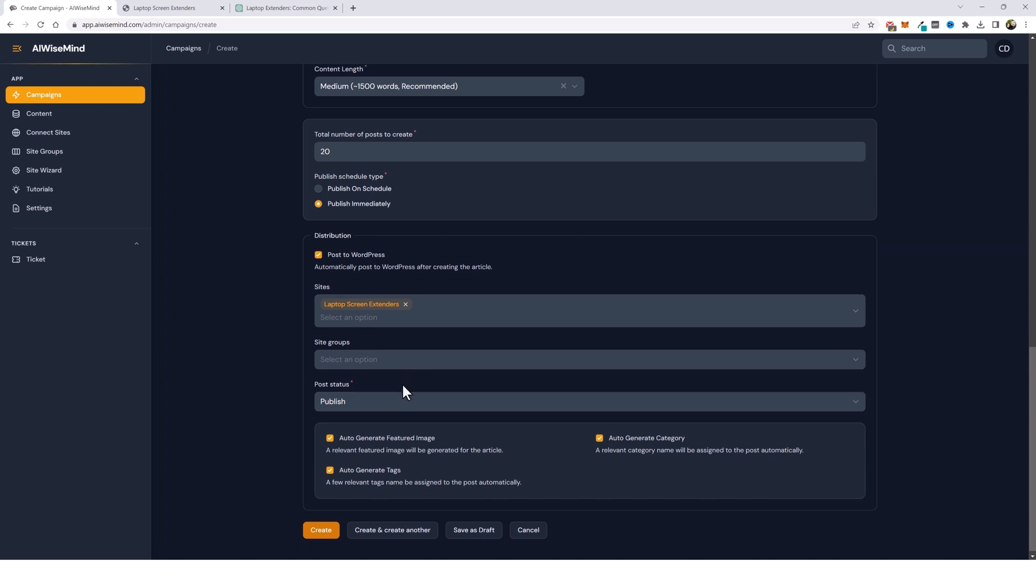
pyautogui.click(366, 396)
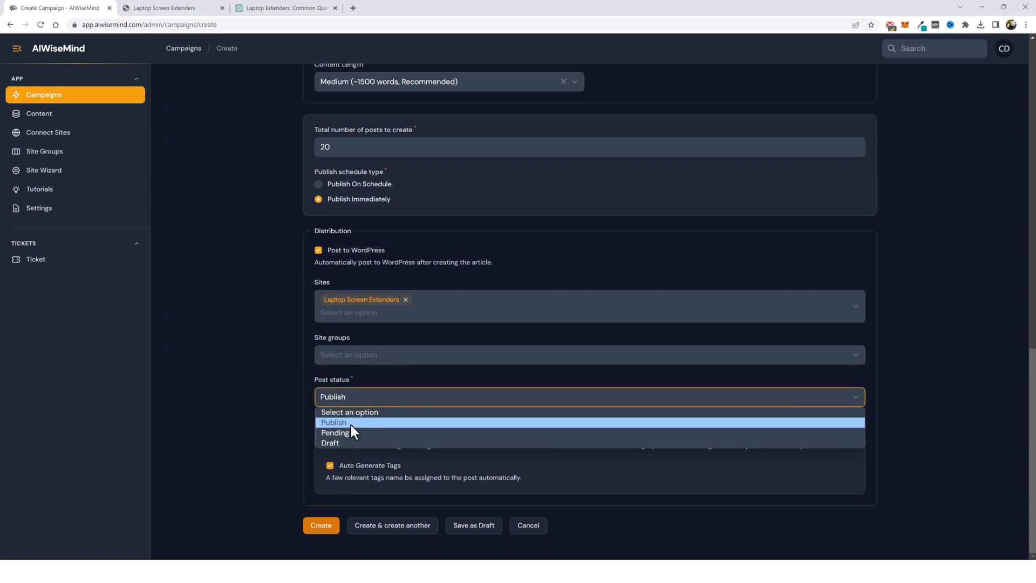
pyautogui.click(381, 376)
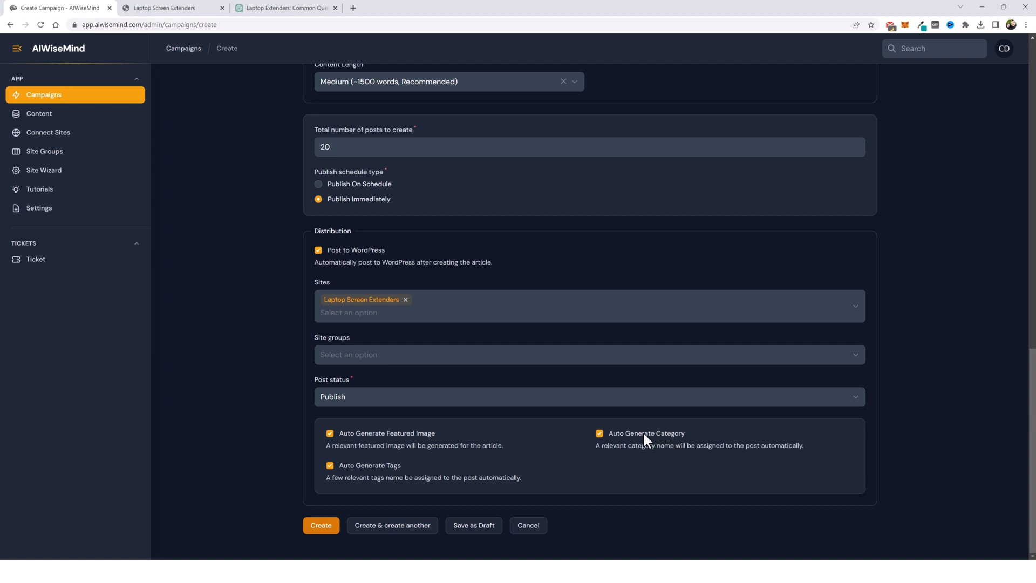
# - Turn off Auto Generate Category and open the category choices
pyautogui.click(599, 433)
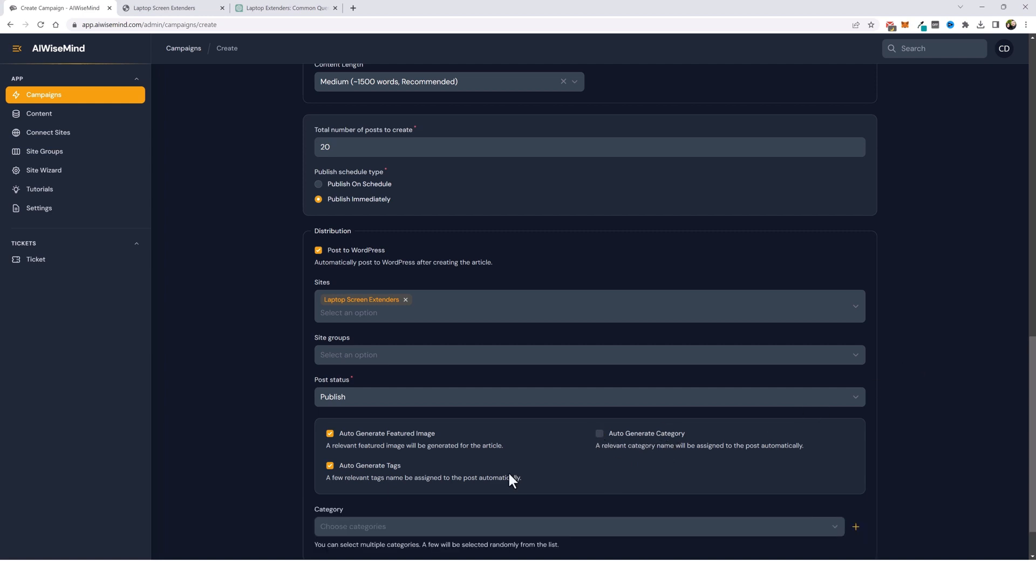
pyautogui.scroll(-1, 507, 471)
pyautogui.click(415, 473)
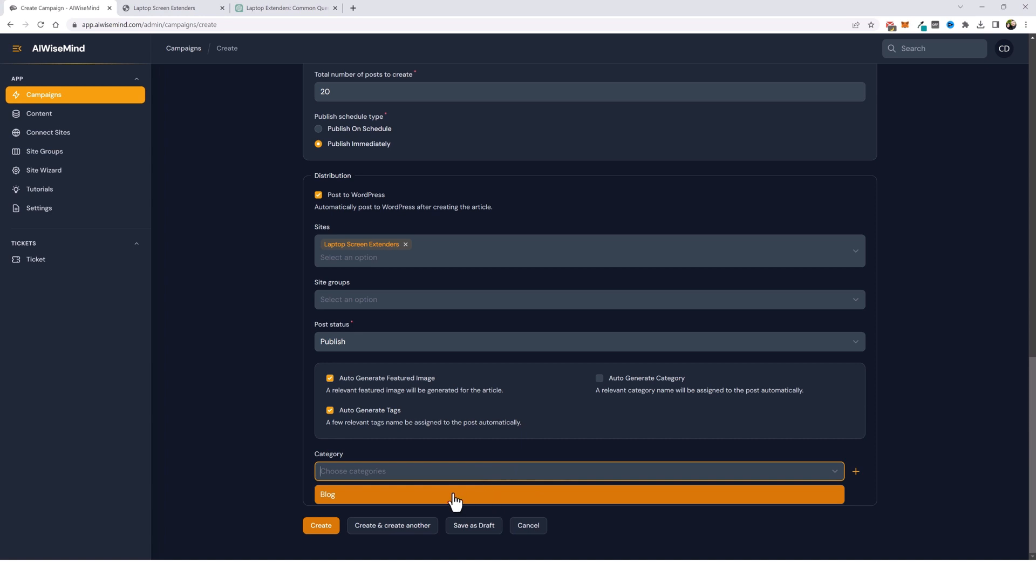
pyautogui.click(916, 400)
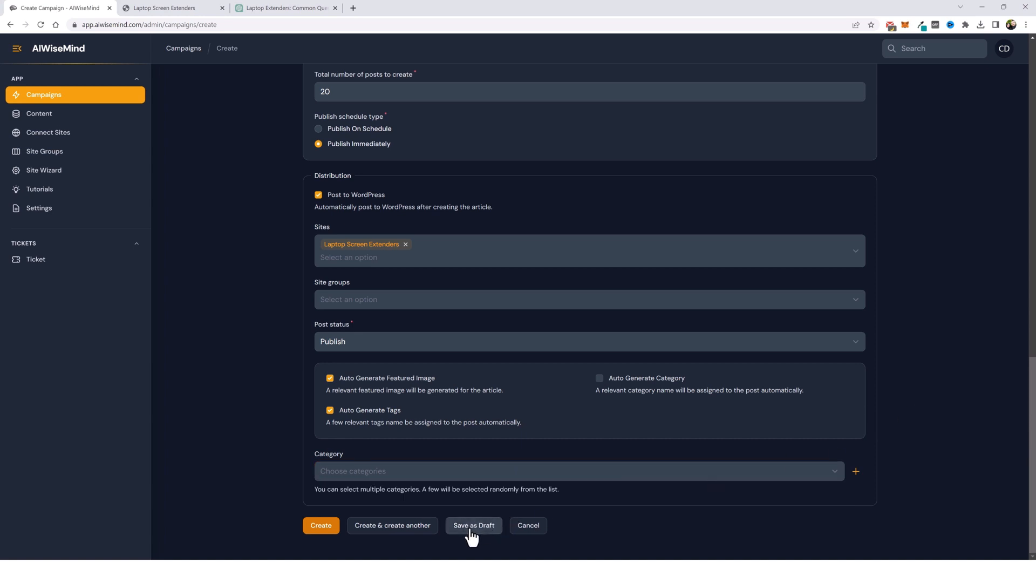
# - Sync the categories of the Laptop Screen Extenders site
pyautogui.click(361, 244)
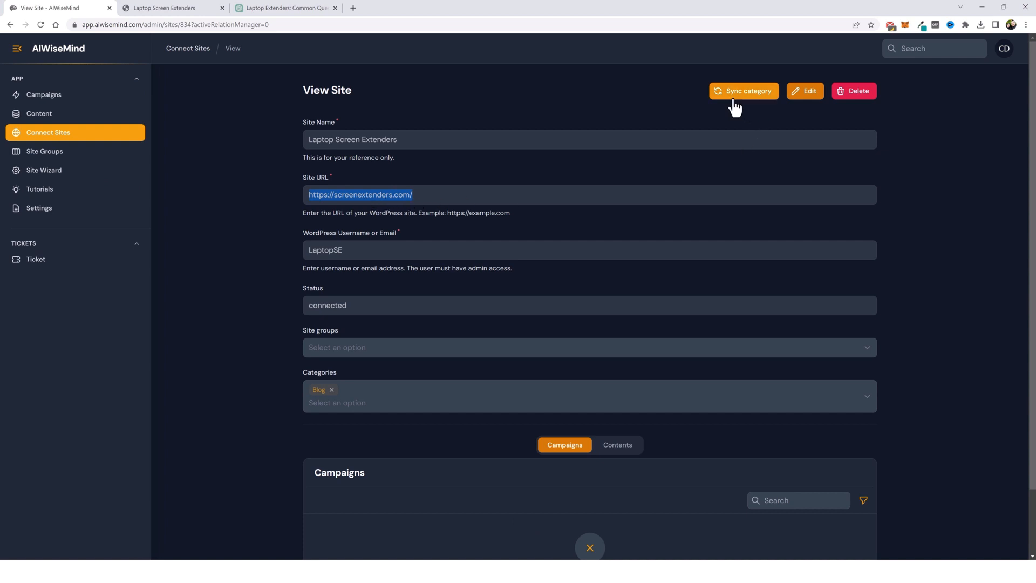
pyautogui.click(753, 96)
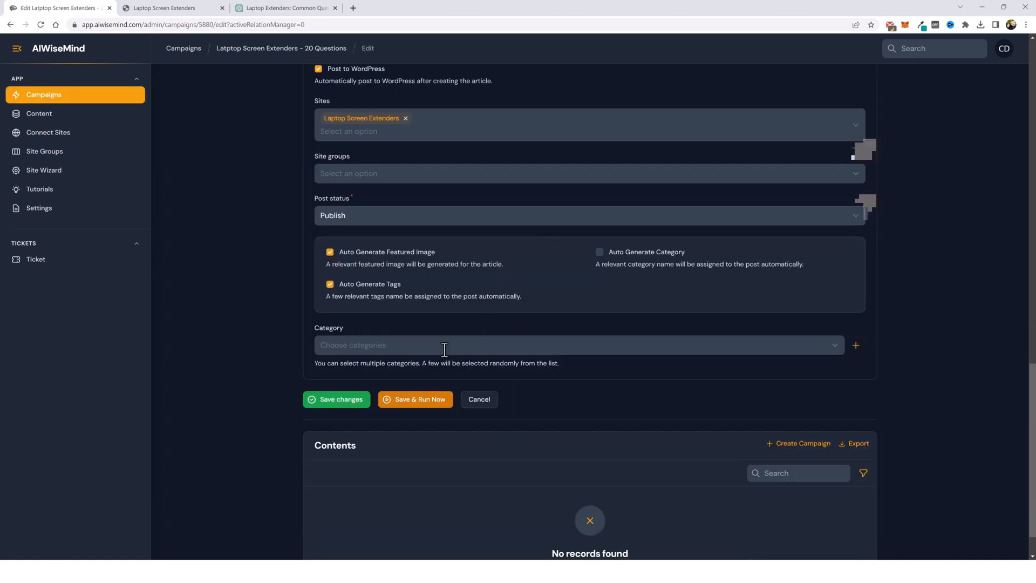
# - Create a new campaign category named Popular Questions
pyautogui.click(445, 350)
pyautogui.scroll(-1, 448, 426)
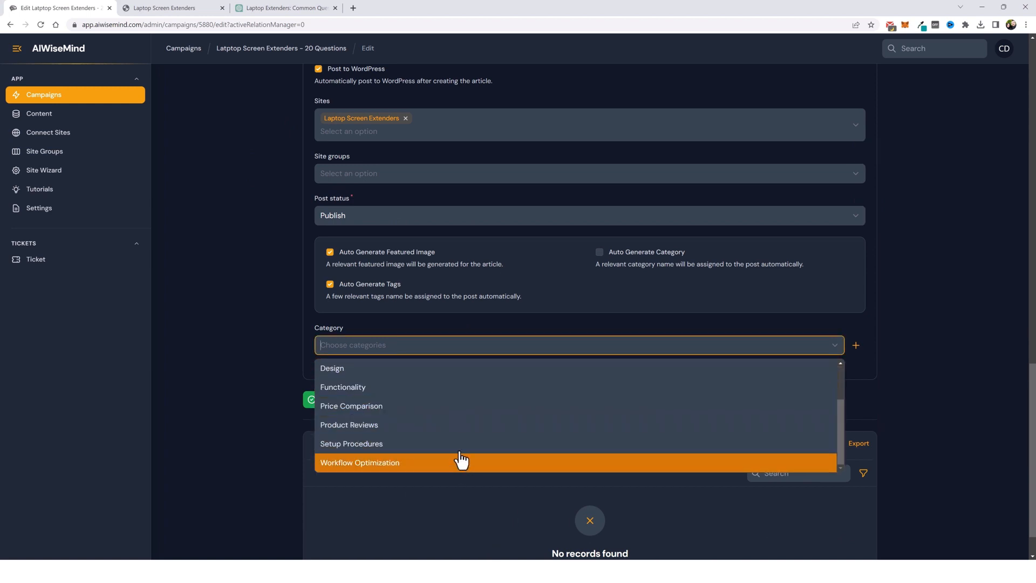
pyautogui.scroll(1, 459, 432)
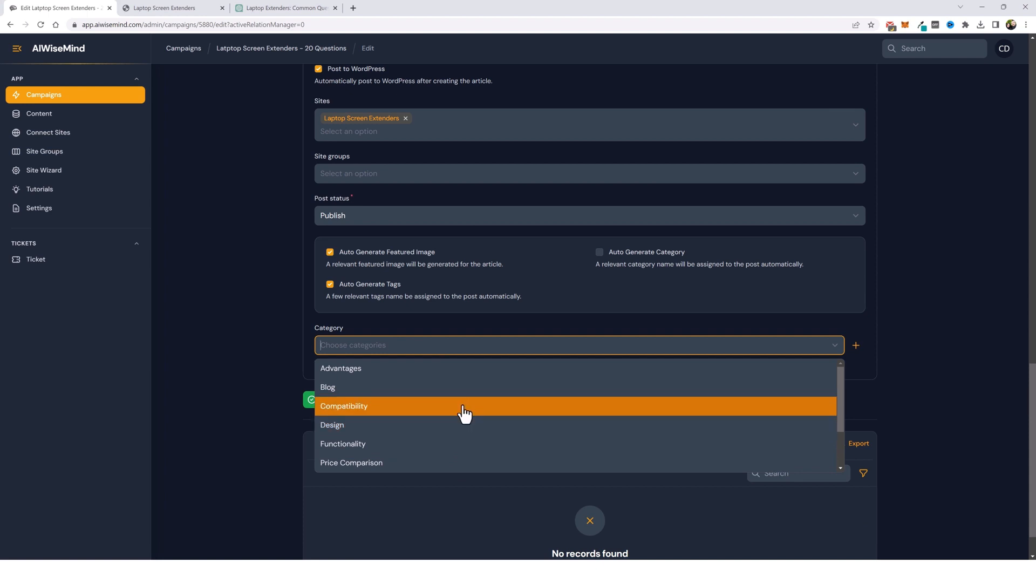
pyautogui.scroll(-1, 451, 418)
pyautogui.scroll(-1, 451, 419)
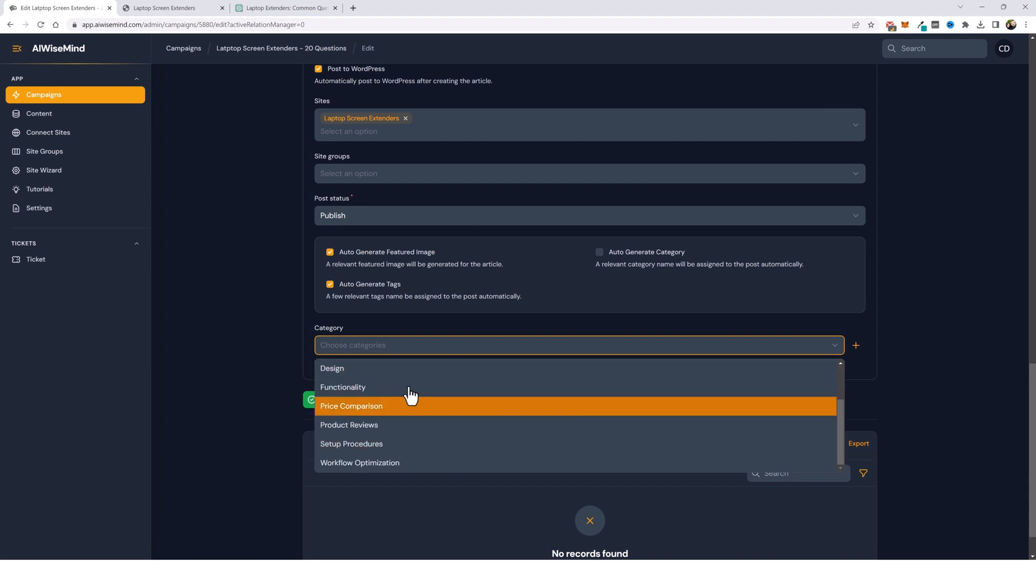
pyautogui.click(427, 330)
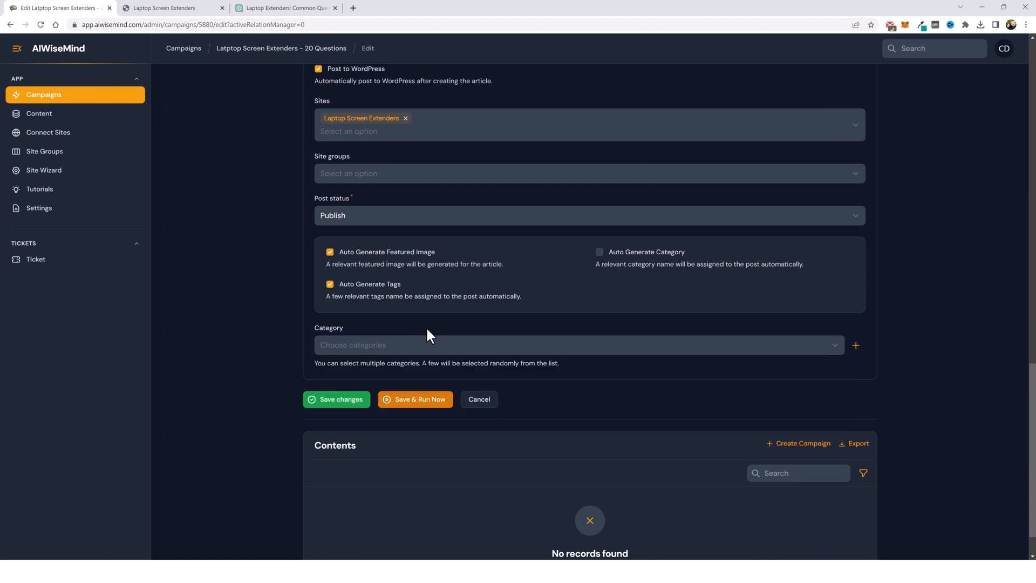
pyautogui.click(856, 346)
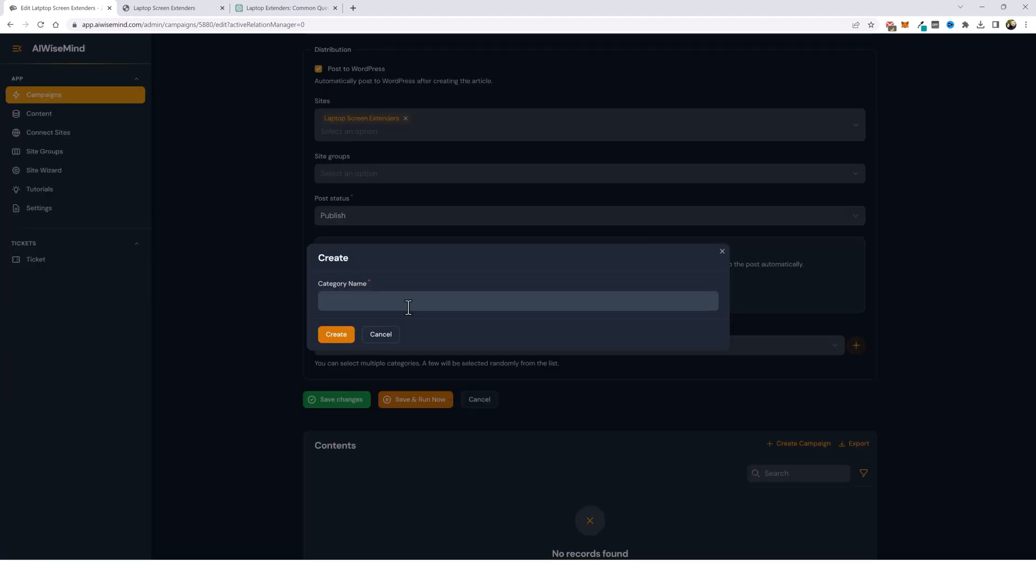
pyautogui.click(407, 303)
pyautogui.write('Popular Questions')
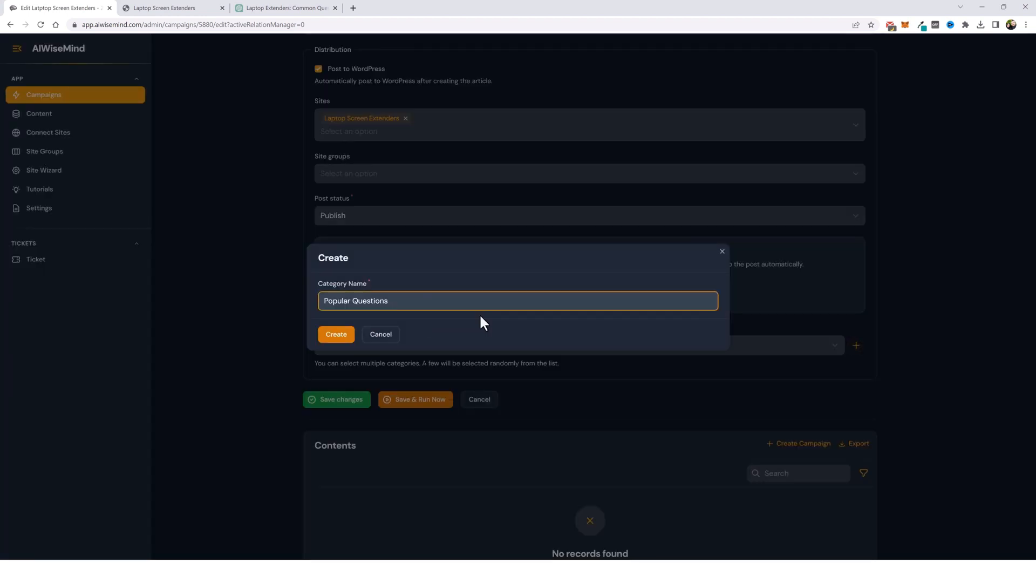
pyautogui.click(337, 334)
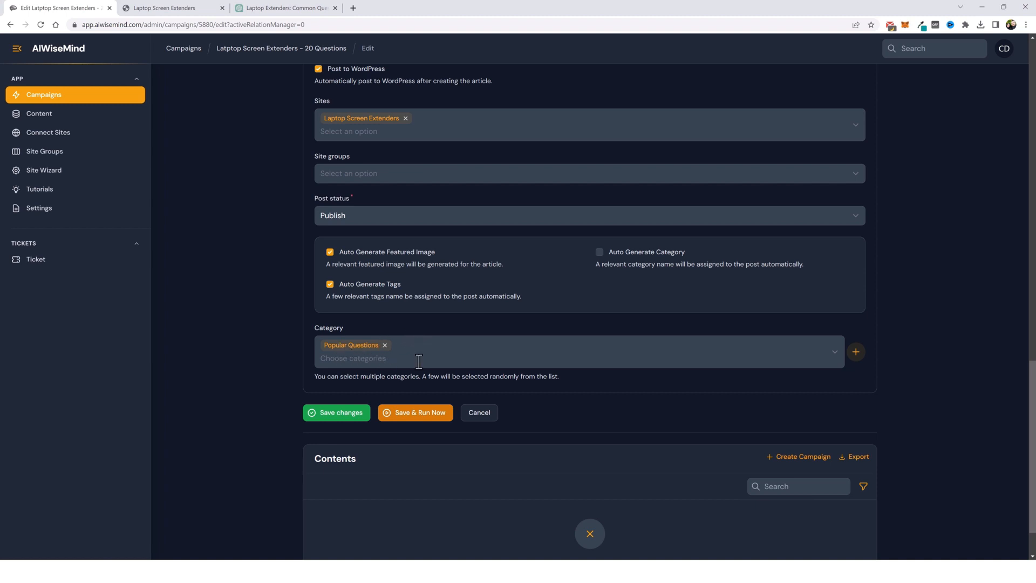
# - Save the campaign and run it now
pyautogui.click(413, 427)
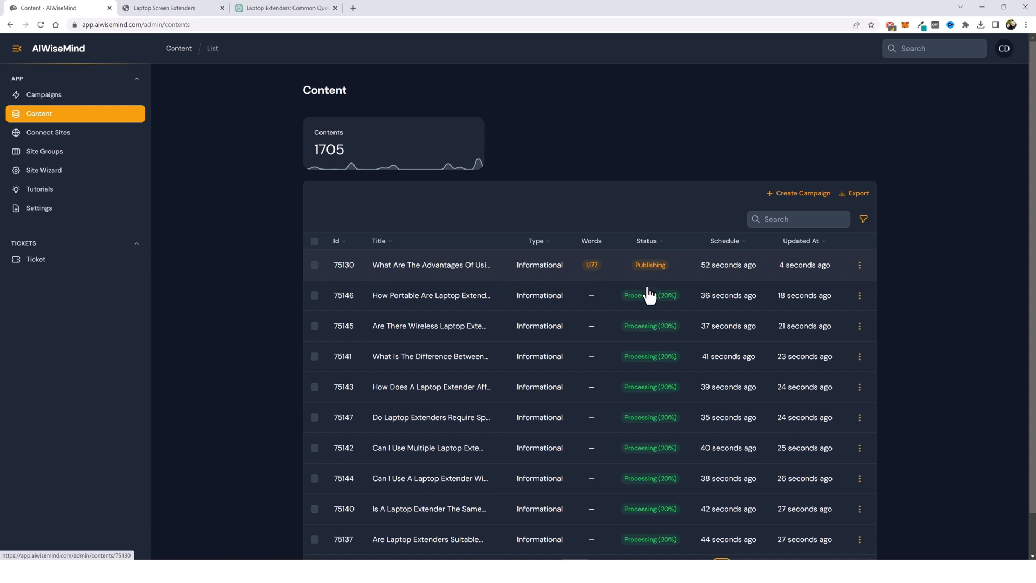
pyautogui.scroll(-1, 647, 291)
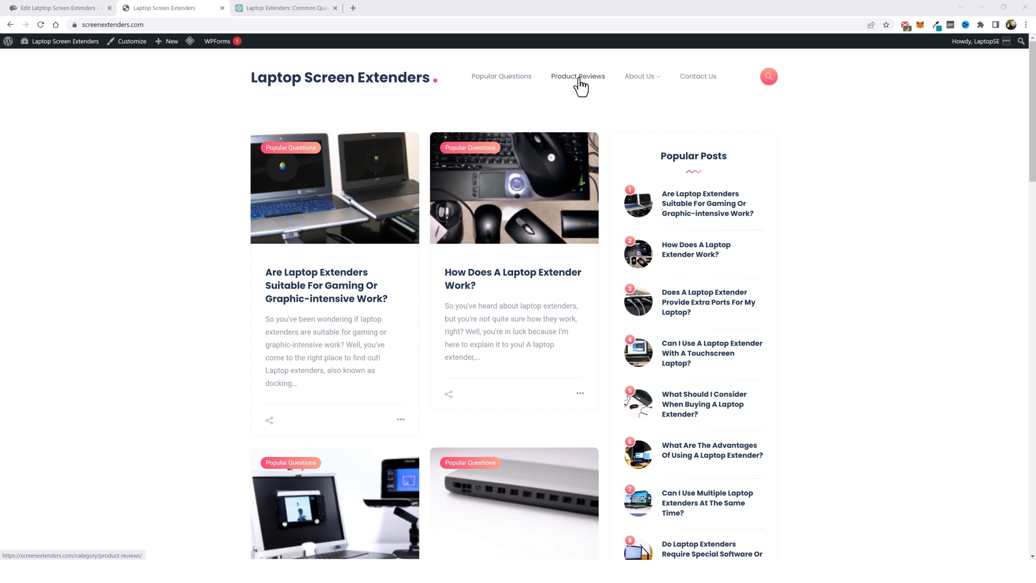
# - Open the site's About Us, Terms Of Use, Disclosure, Privacy Policy and Contact Us pages in new tabs
pyautogui.moveTo(646, 80)
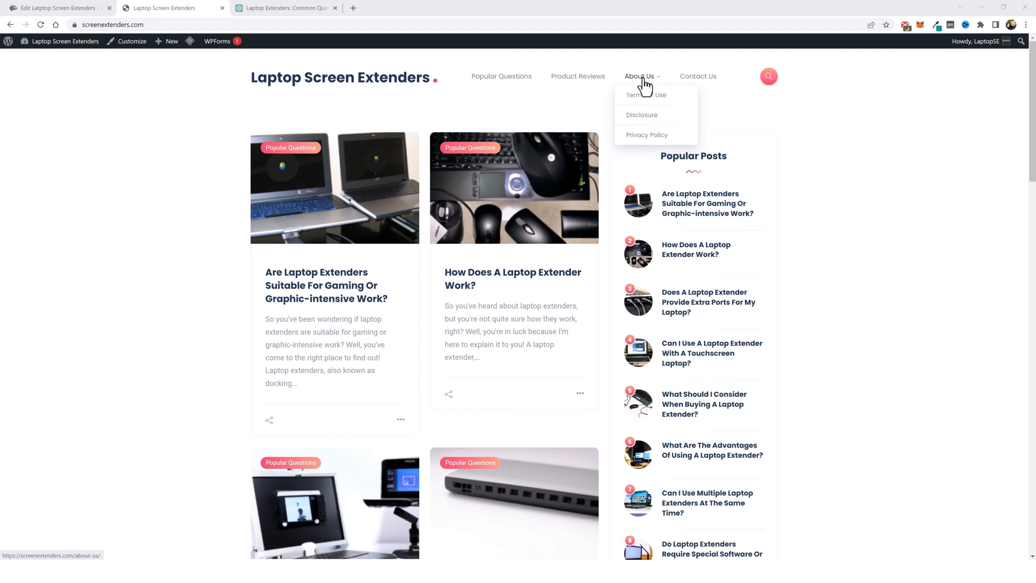
pyautogui.middleClick(645, 81)
pyautogui.middleClick(645, 97)
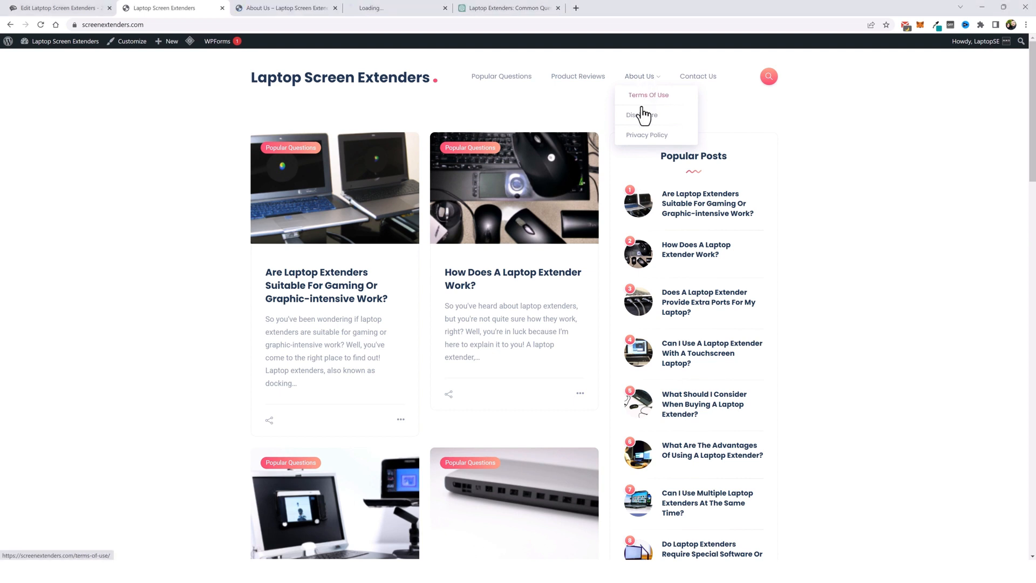
pyautogui.middleClick(644, 123)
pyautogui.middleClick(641, 135)
pyautogui.middleClick(696, 78)
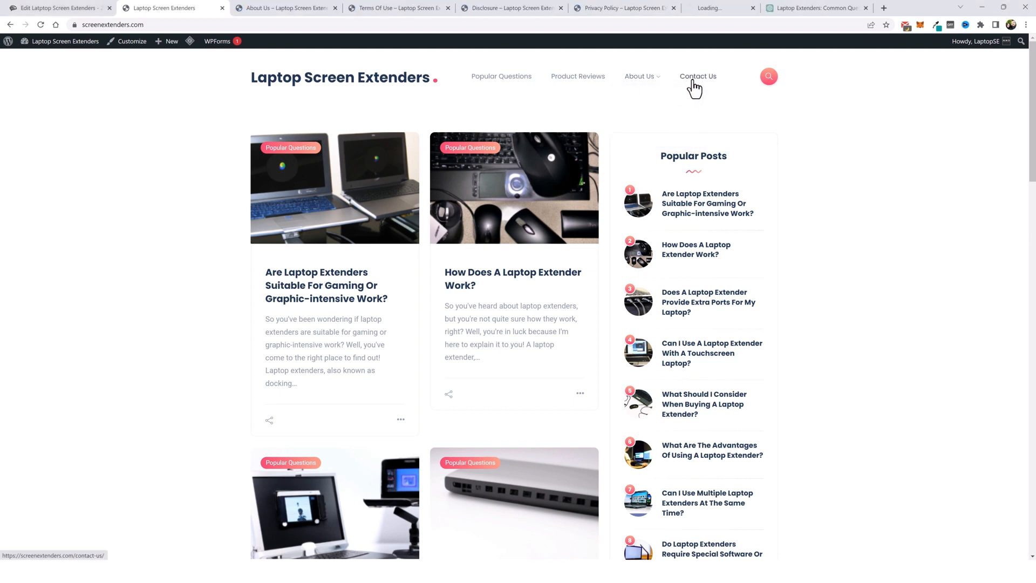
# - Review the About Us, Terms Of Use, Disclosure, Privacy Policy and Contact Us pages tab by tab
pyautogui.hotkey('ctrl', 'Tab')
pyautogui.scroll(-4, 388, 361)
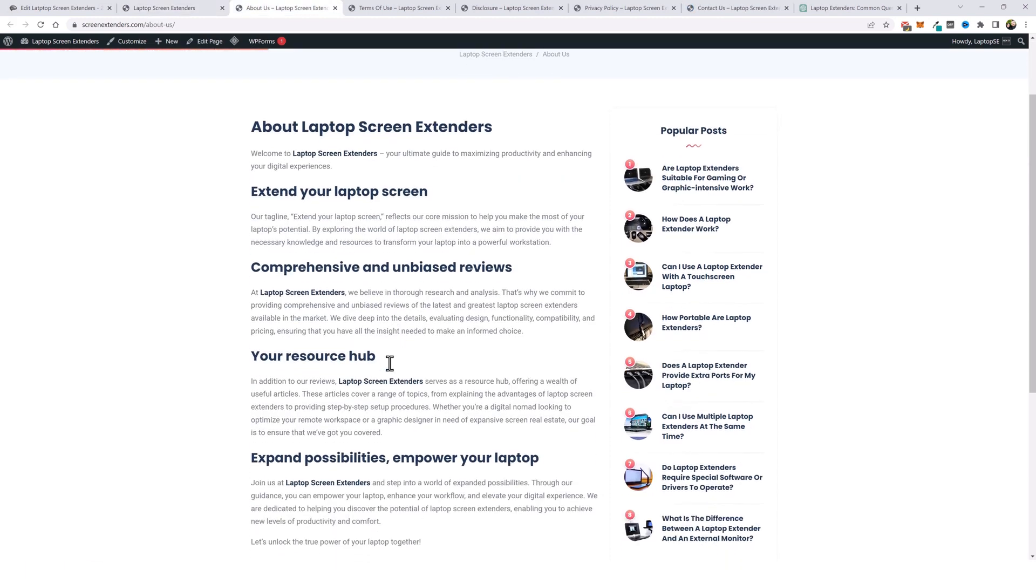
pyautogui.scroll(1, 354, 173)
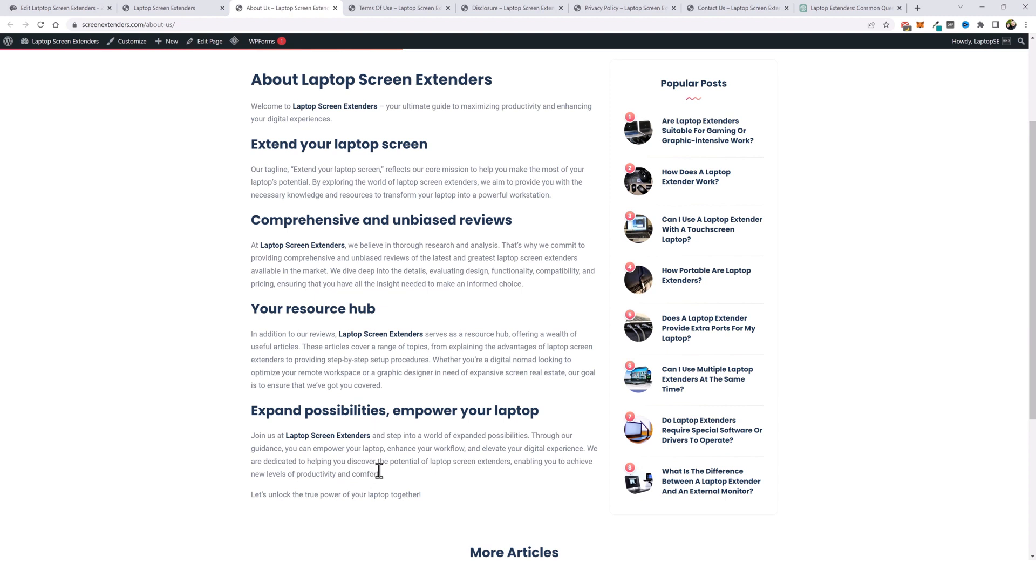
pyautogui.hotkey('ctrl', 'Tab')
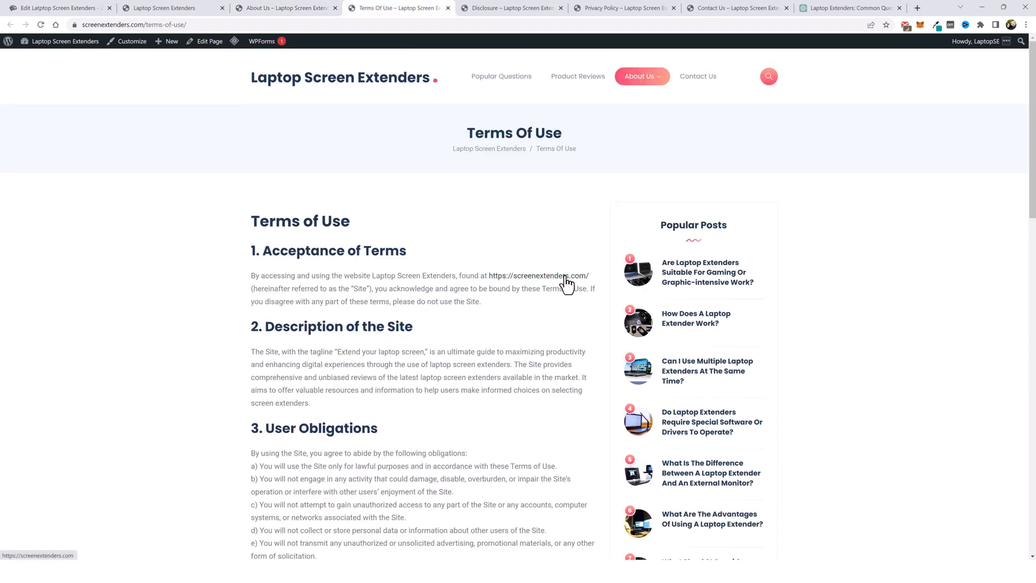
pyautogui.scroll(-8, 426, 338)
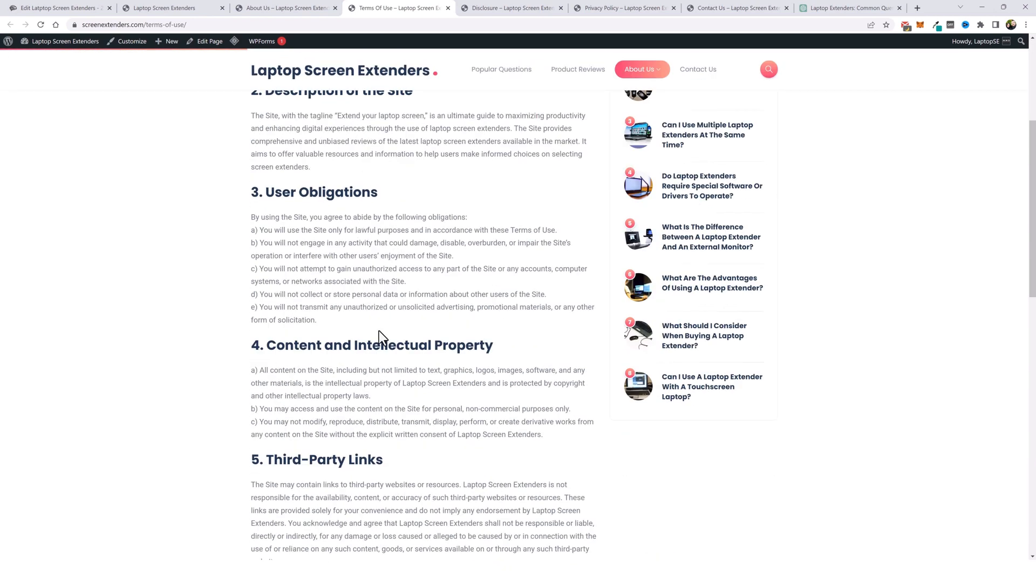
pyautogui.scroll(-10, 405, 306)
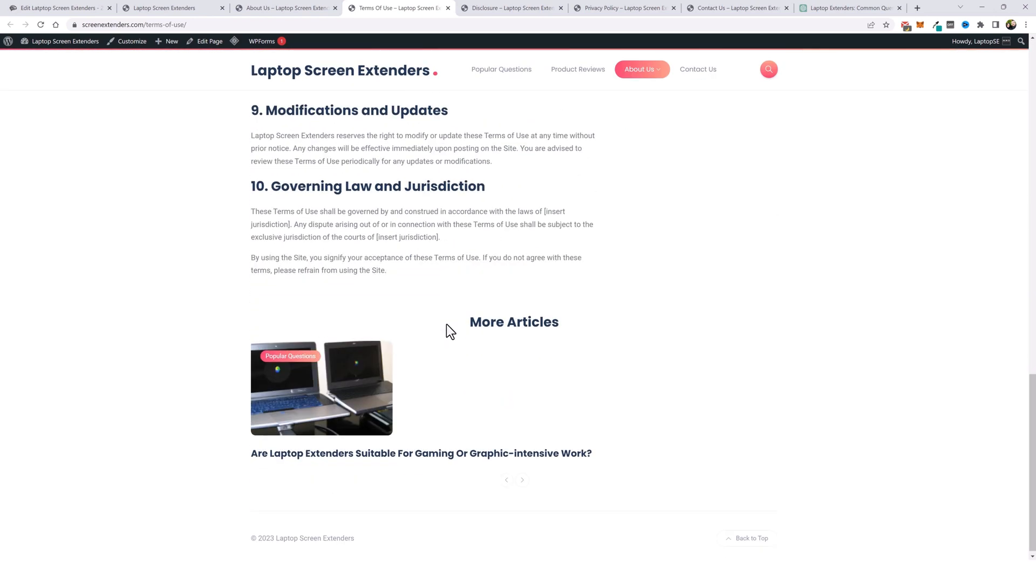
pyautogui.click(511, 9)
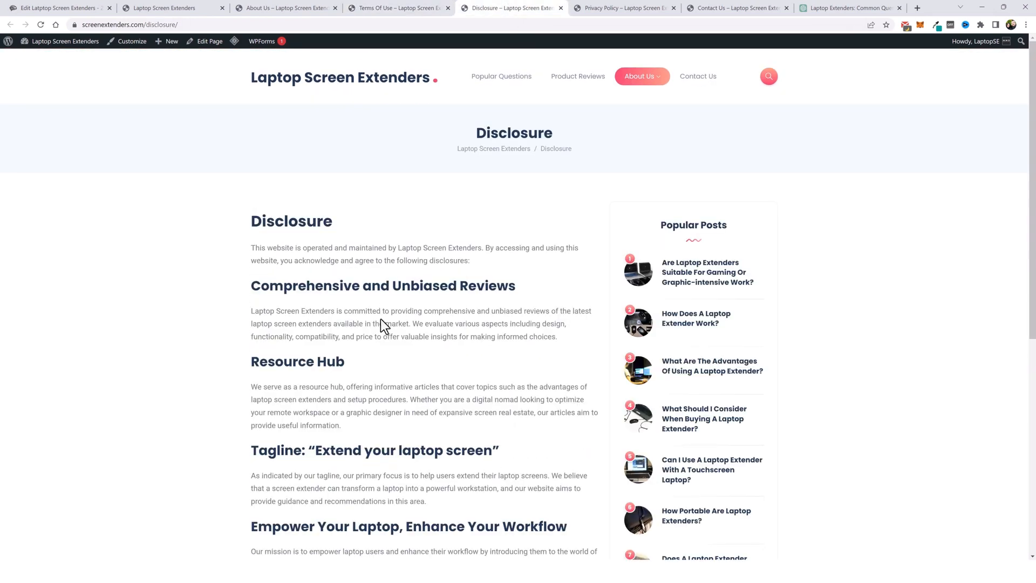
pyautogui.scroll(-4, 384, 325)
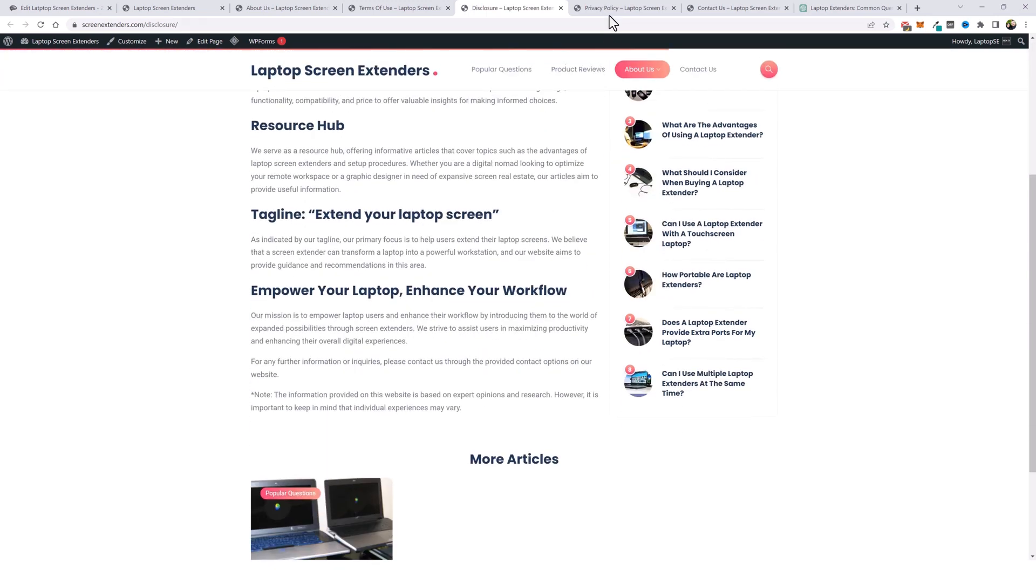
pyautogui.click(614, 8)
pyautogui.hotkey('ctrl', 'Tab')
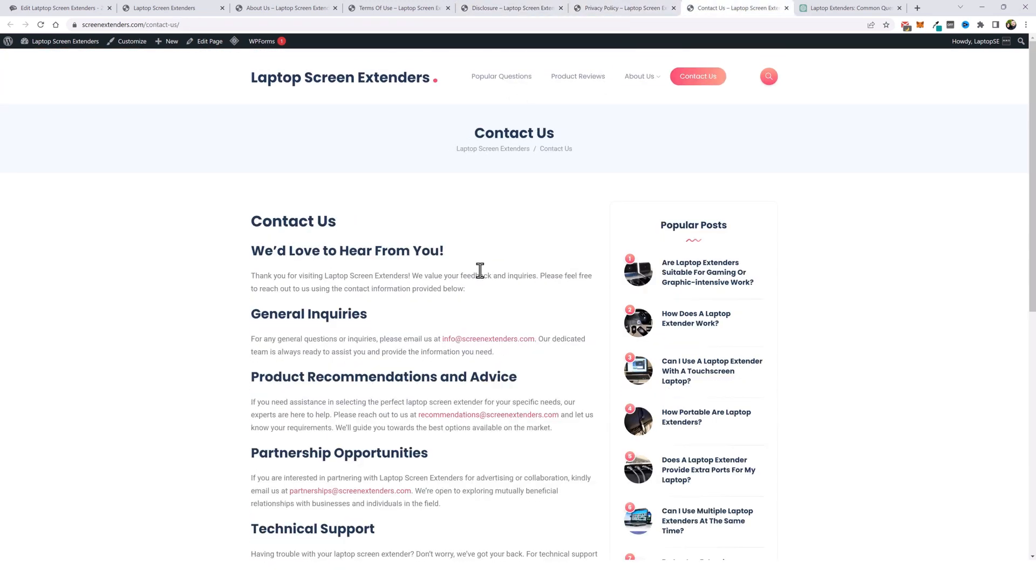
pyautogui.scroll(-3, 343, 370)
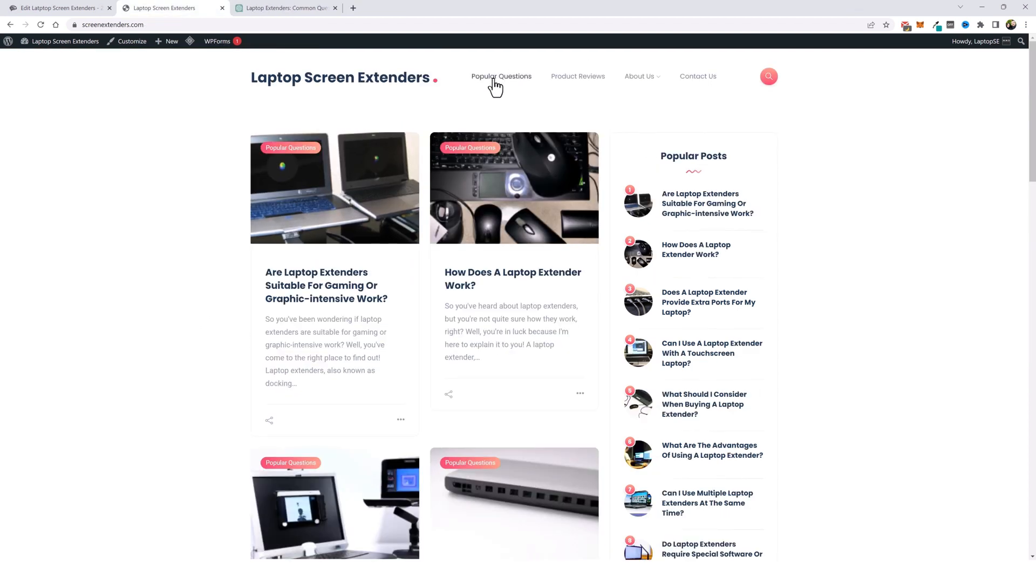
# - Examine the Popular Questions category, one published post in full, and the Product Reviews category
pyautogui.click(495, 80)
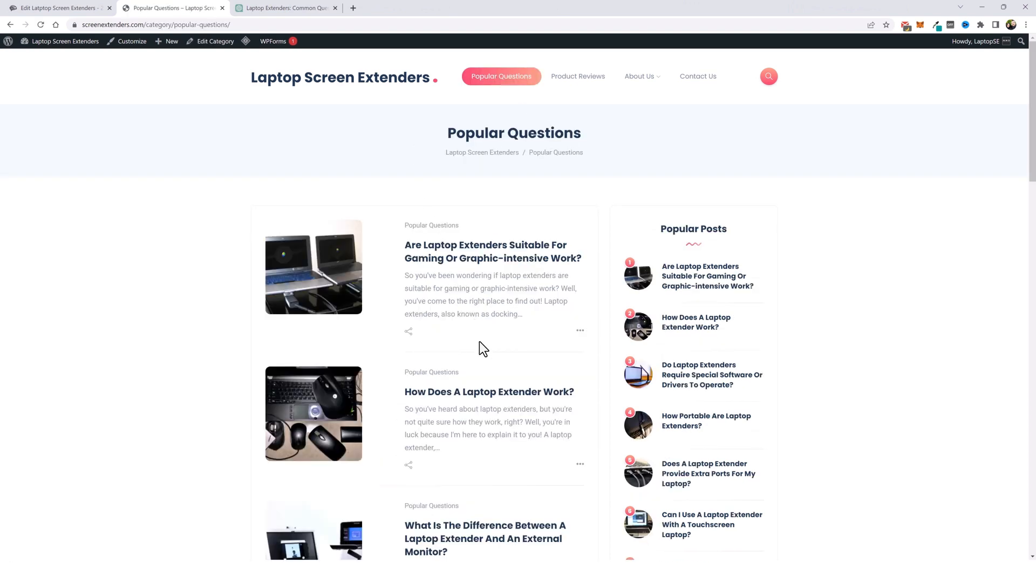
pyautogui.scroll(-2, 480, 341)
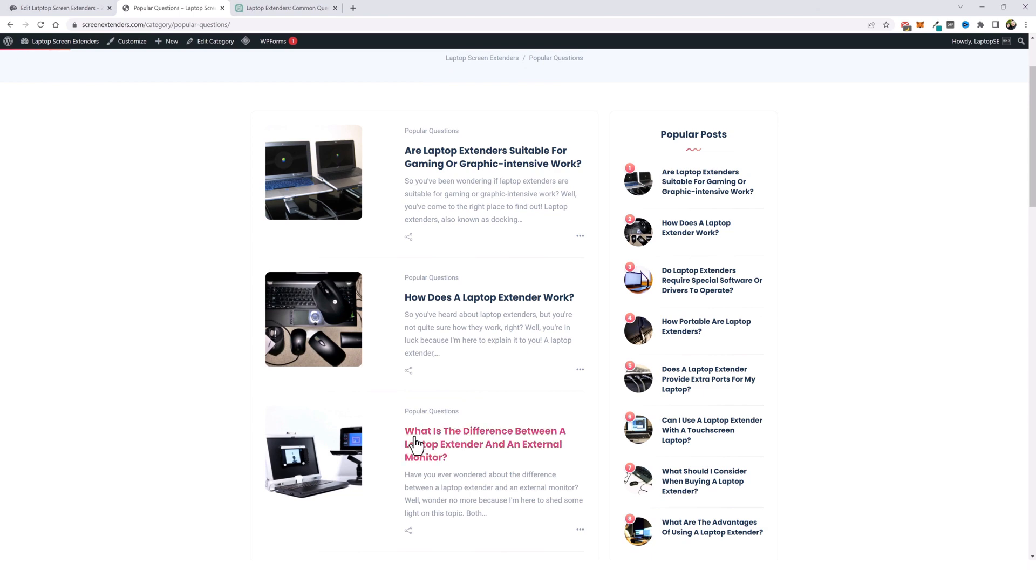
pyautogui.click(489, 442)
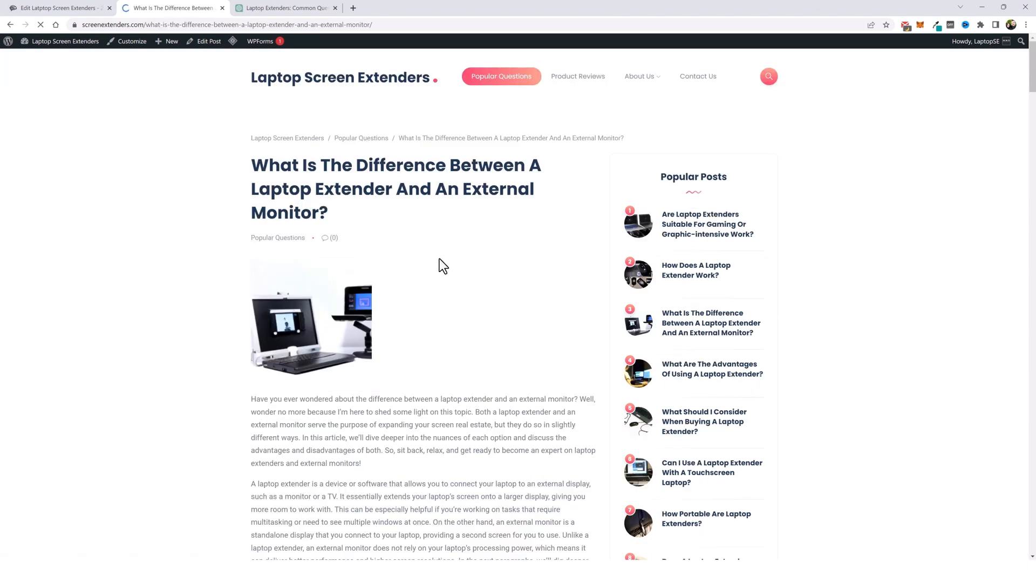
pyautogui.scroll(-2, 485, 323)
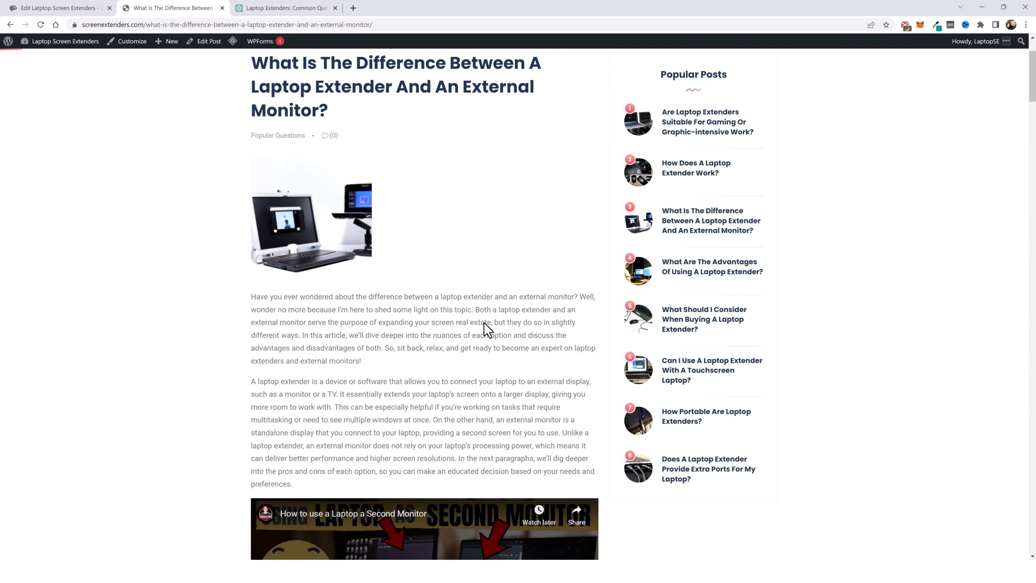
pyautogui.scroll(-3, 484, 322)
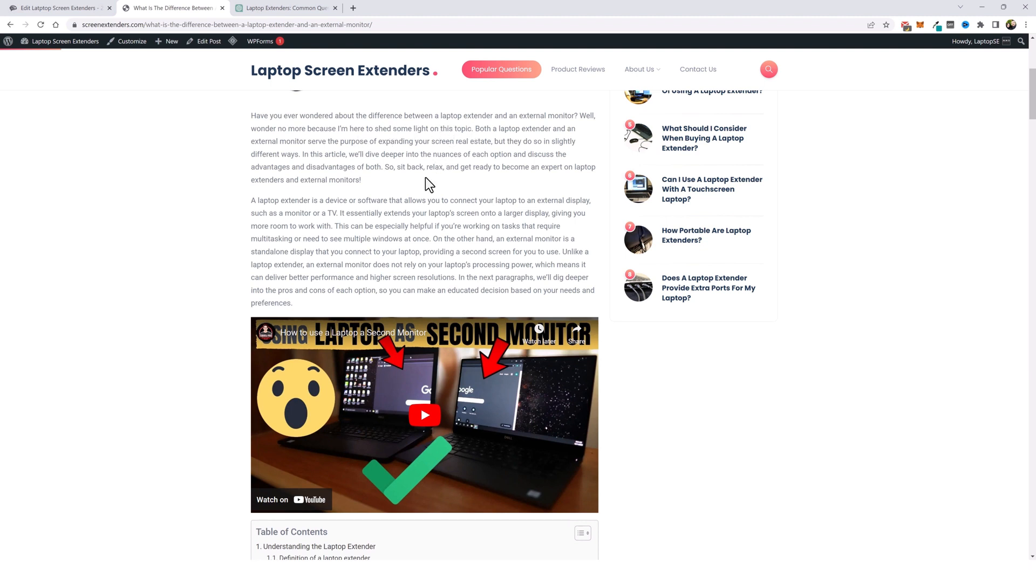
pyautogui.scroll(-2, 413, 180)
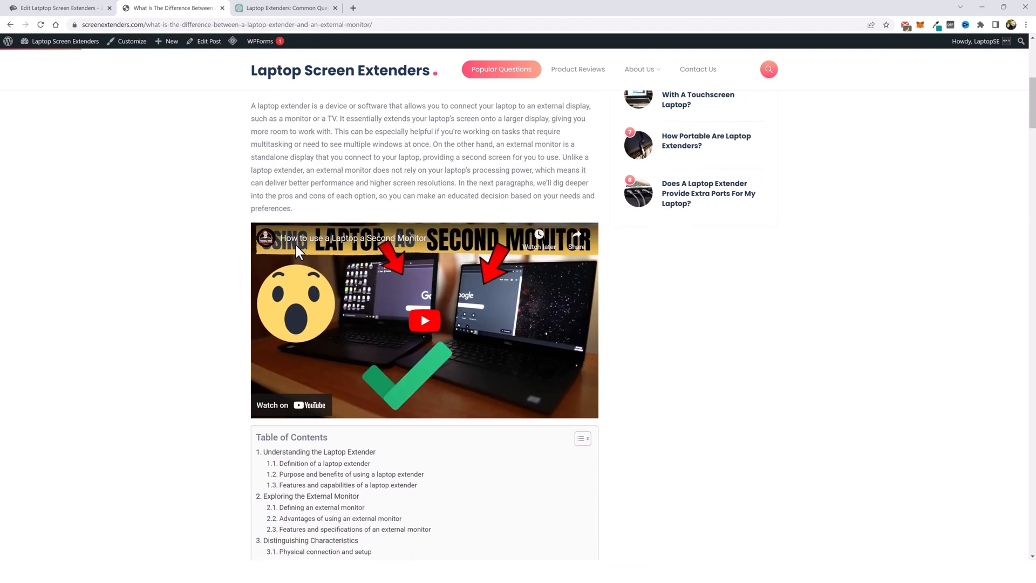
pyautogui.scroll(-6, 258, 286)
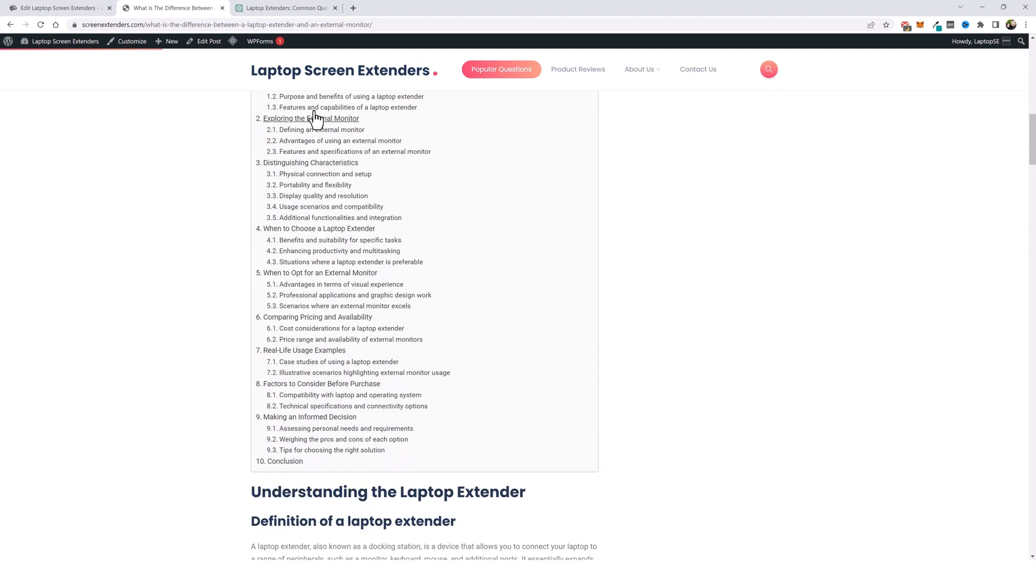
pyautogui.scroll(1, 316, 265)
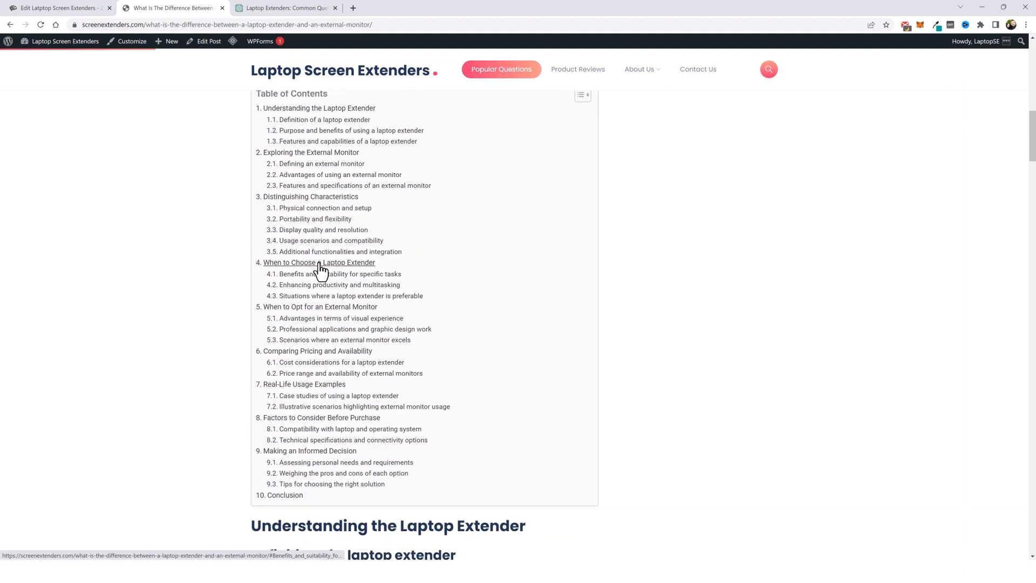
pyautogui.scroll(-12, 327, 353)
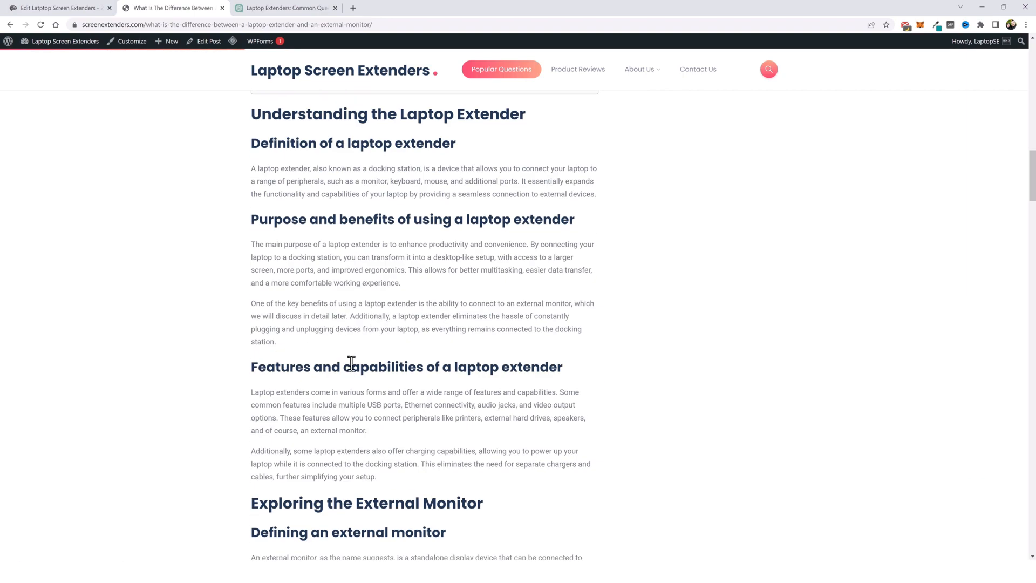
pyautogui.scroll(-14, 353, 363)
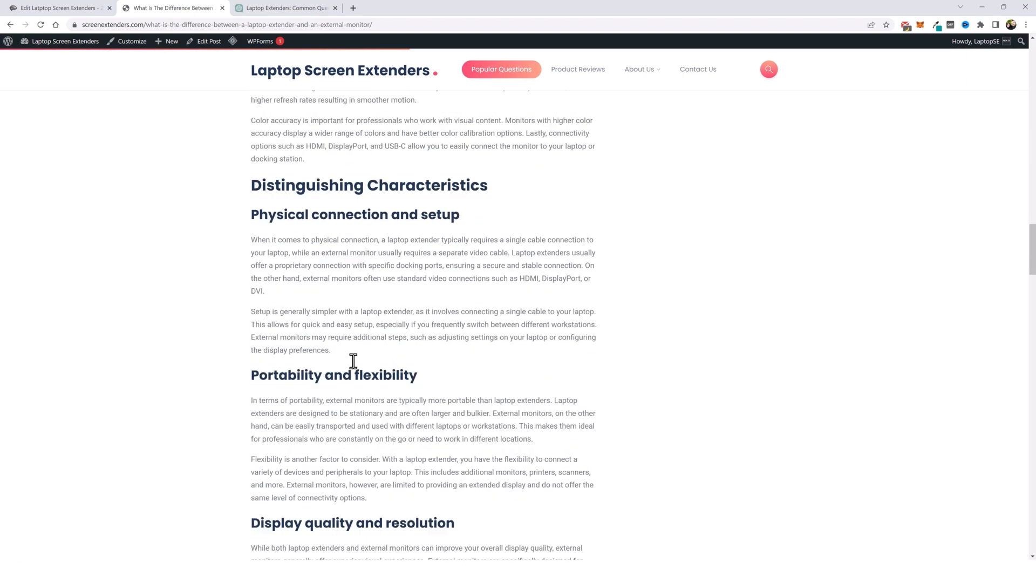
pyautogui.scroll(-20, 355, 361)
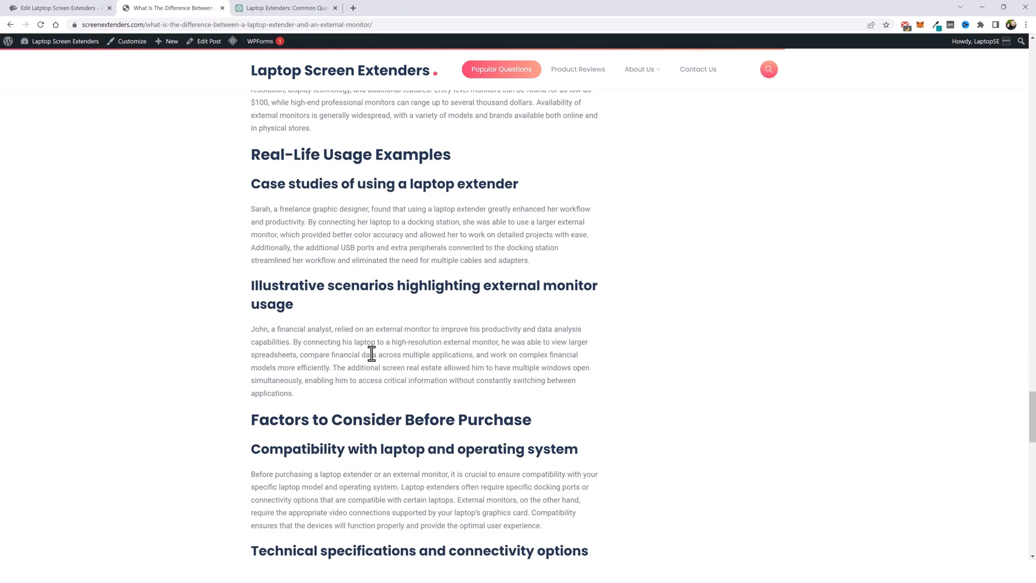
pyautogui.scroll(-11, 372, 353)
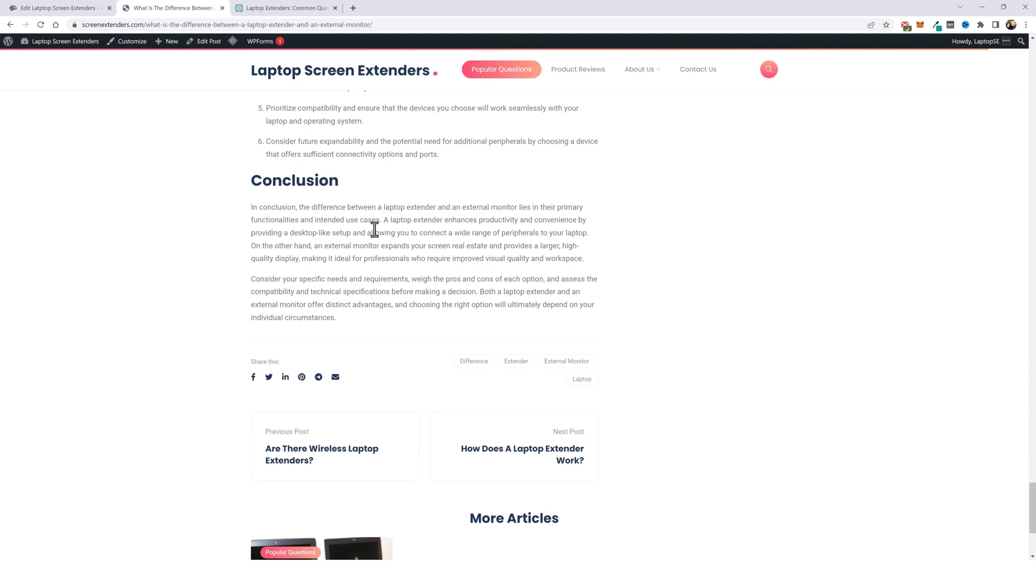
pyautogui.click(571, 71)
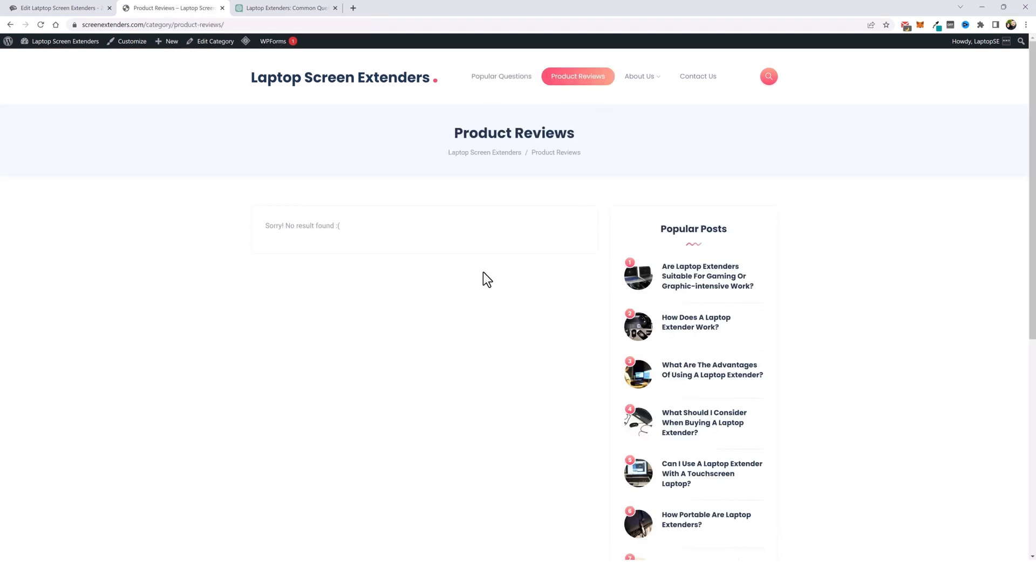
# - Switch to the Amazon search results for screen extenders and browse through the product listings
pyautogui.hotkey('alt', 'Tab')
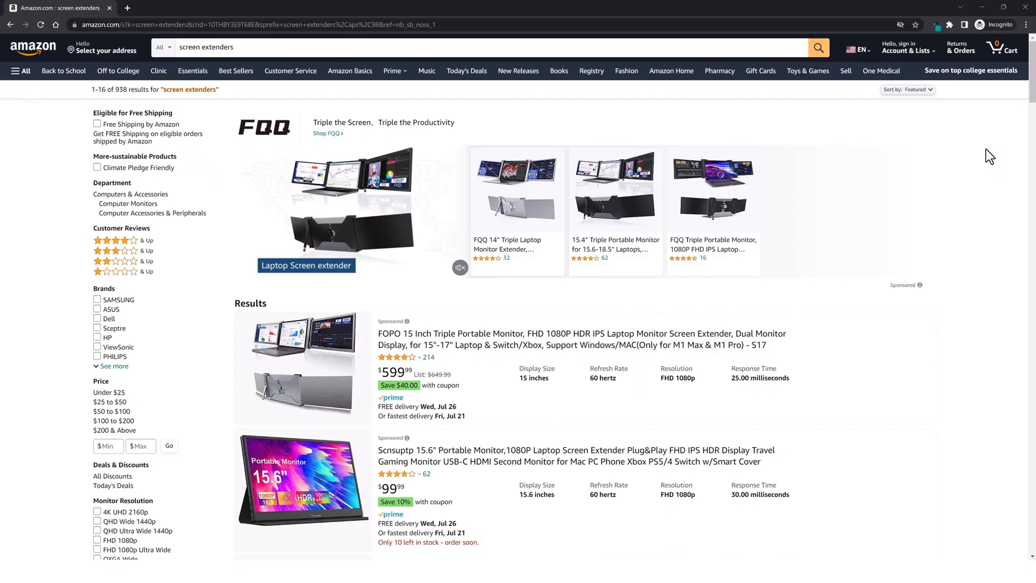
pyautogui.moveTo(1032, 78); pyautogui.dragTo(1009, 528)
pyautogui.scroll(5, 921, 395)
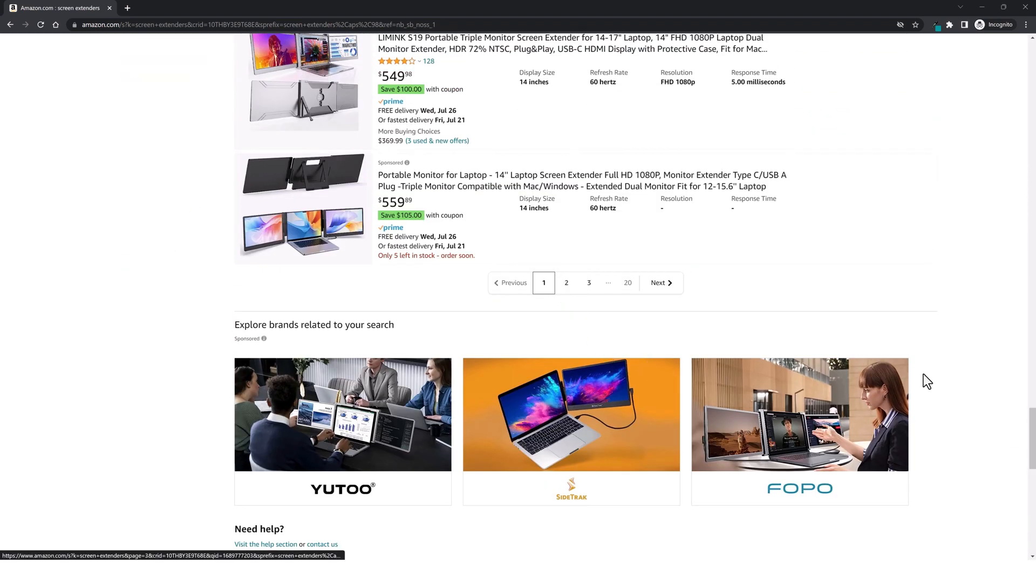
pyautogui.moveTo(1032, 438); pyautogui.dragTo(990, 394)
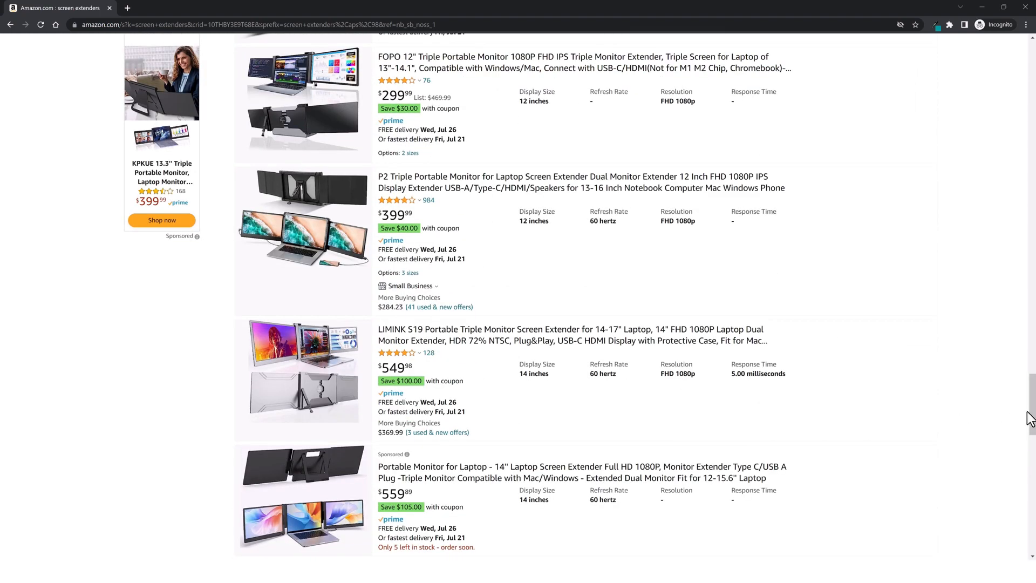
pyautogui.moveTo(1030, 419); pyautogui.dragTo(1007, 81)
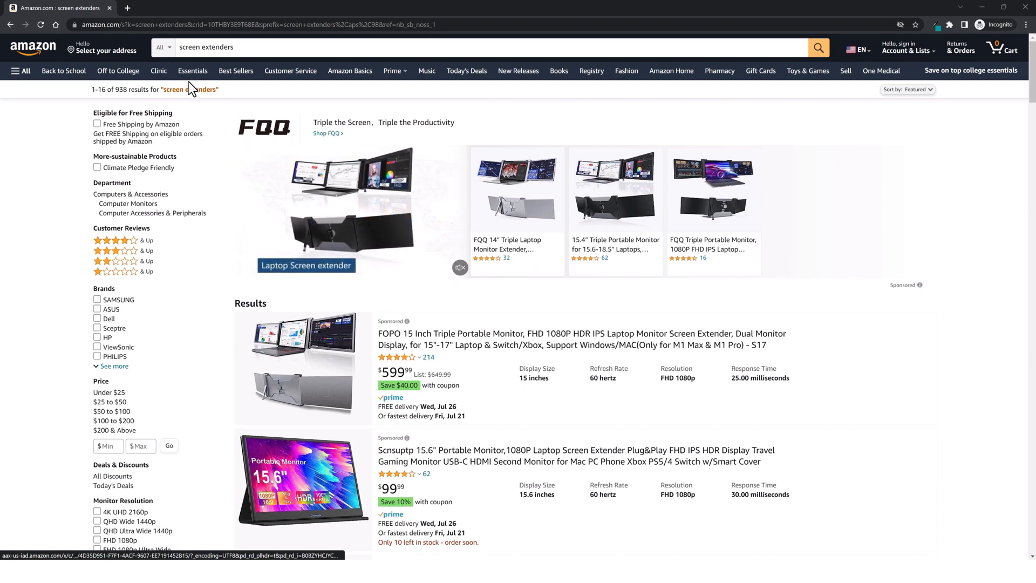
# - Copy the Amazon search URL up to the screen+extenders keyword
pyautogui.moveTo(187, 25); pyautogui.dragTo(79, 30)
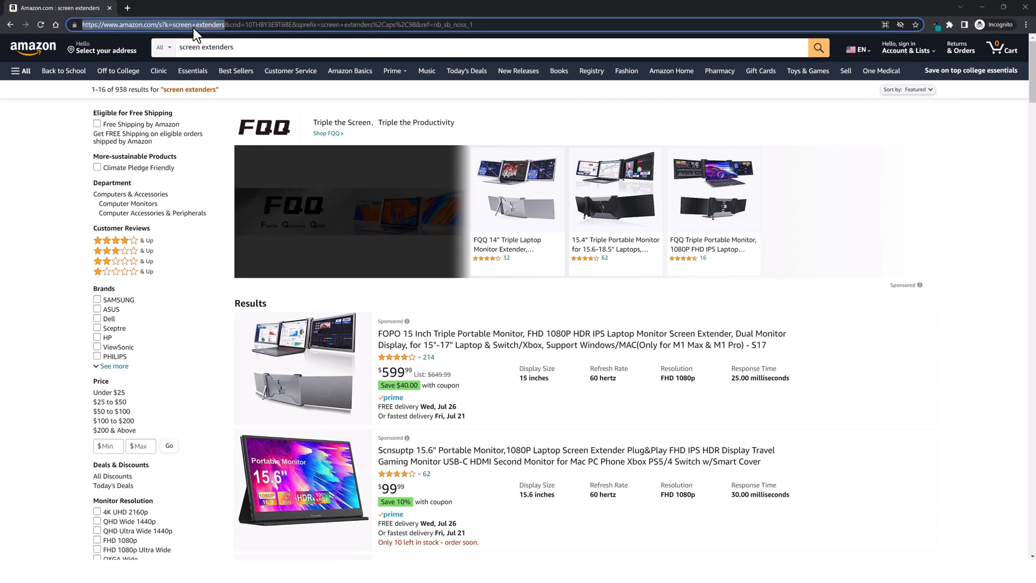
pyautogui.rightClick(193, 28)
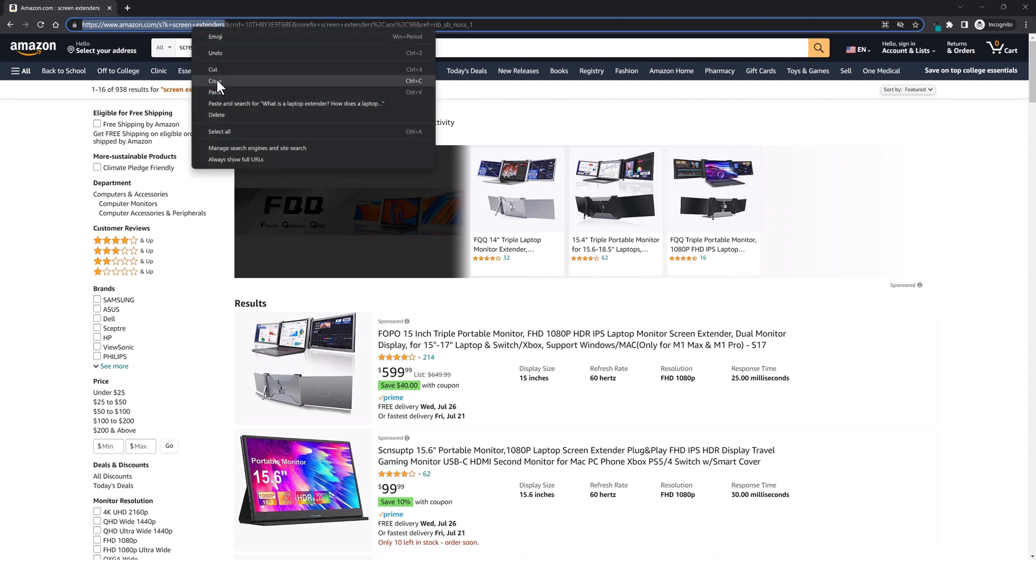
pyautogui.click(216, 80)
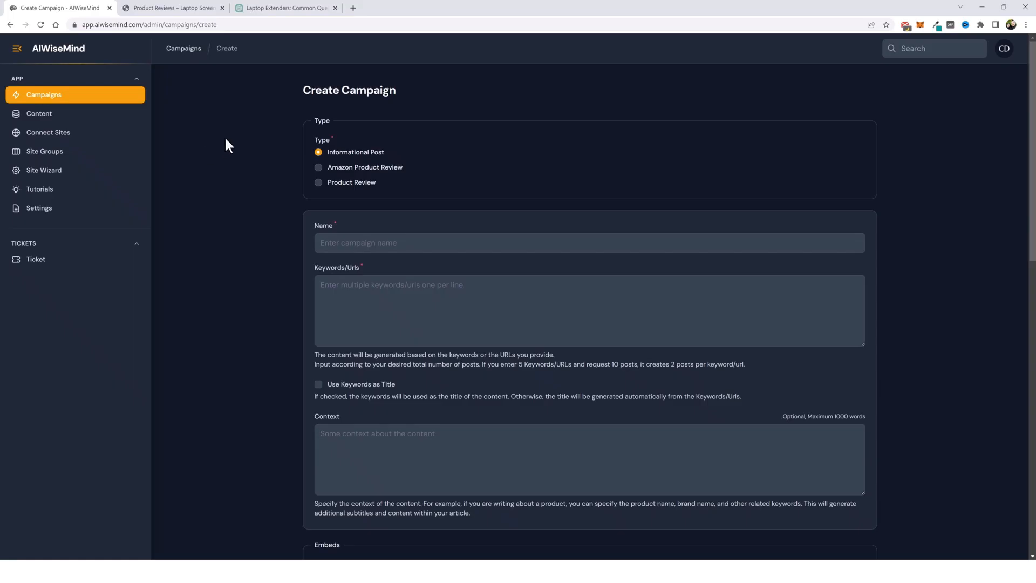
# - Set the new campaign's type to Amazon Product Review
pyautogui.click(318, 167)
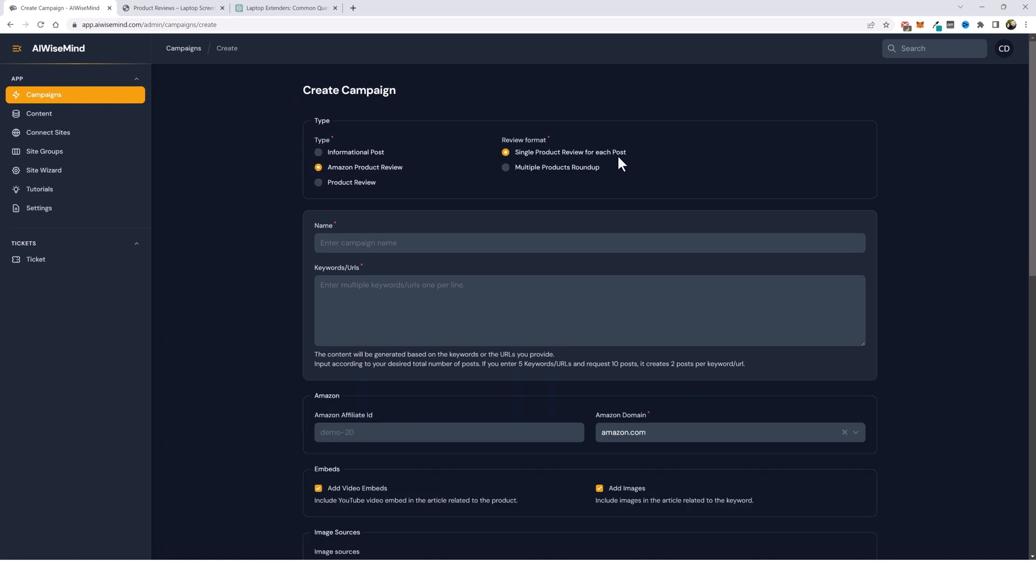
# - Paste the Amazon search URL as the campaign keyword and name the campaign Laptop Extenders 100
pyautogui.click(356, 284)
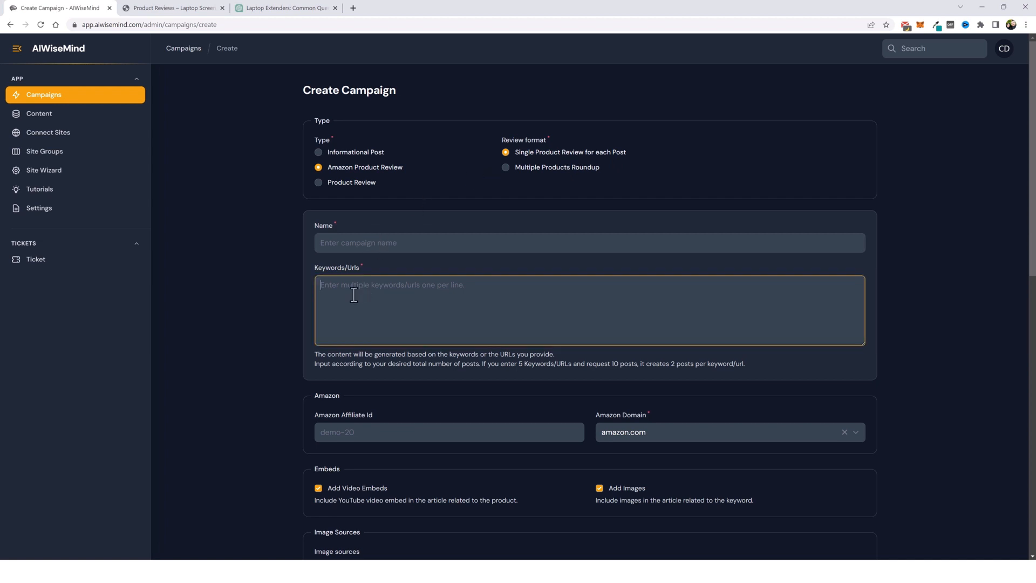
pyautogui.hotkey('ctrl', 'v')
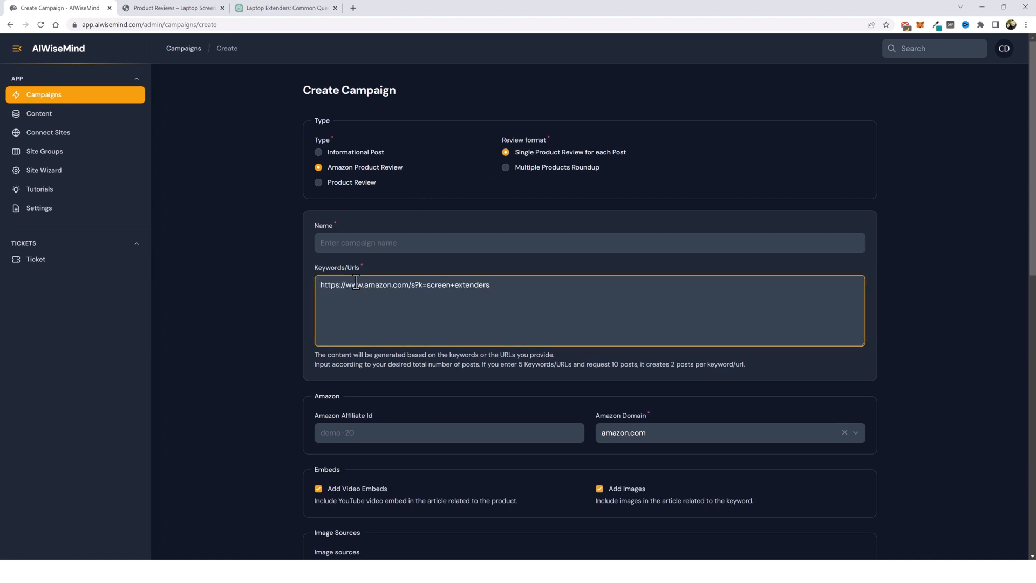
pyautogui.click(359, 244)
pyautogui.hotkey('ctrl', 'v')
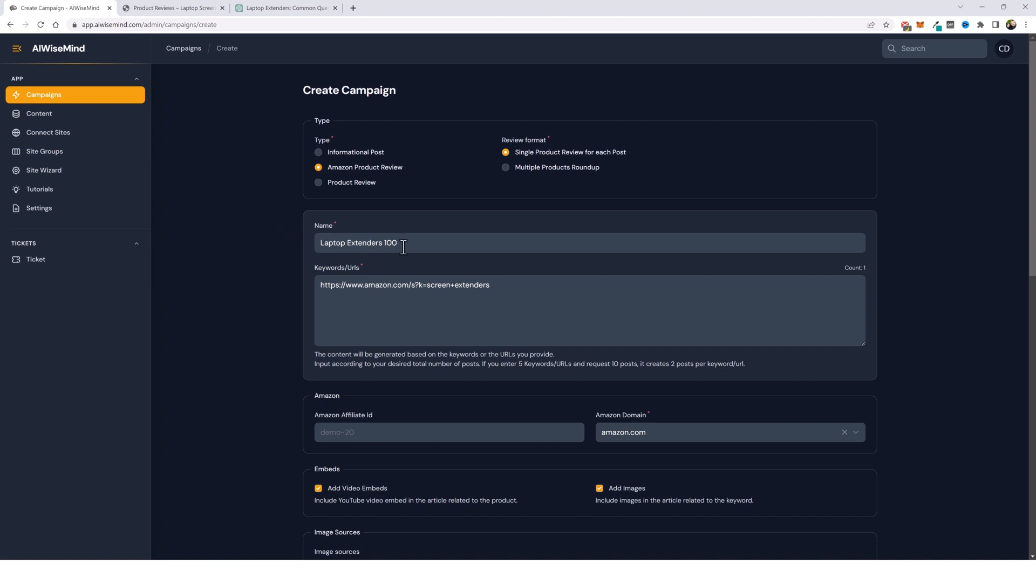
# - Limit the campaign's image sources to Amazon Product Images only
pyautogui.scroll(-4, 248, 358)
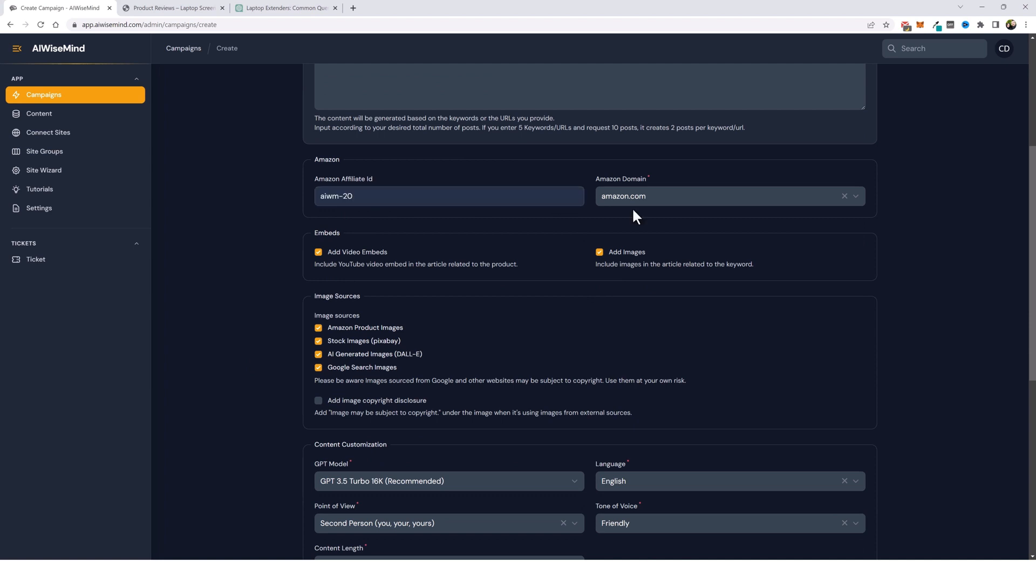
pyautogui.click(651, 201)
pyautogui.click(692, 170)
pyautogui.scroll(-3, 332, 235)
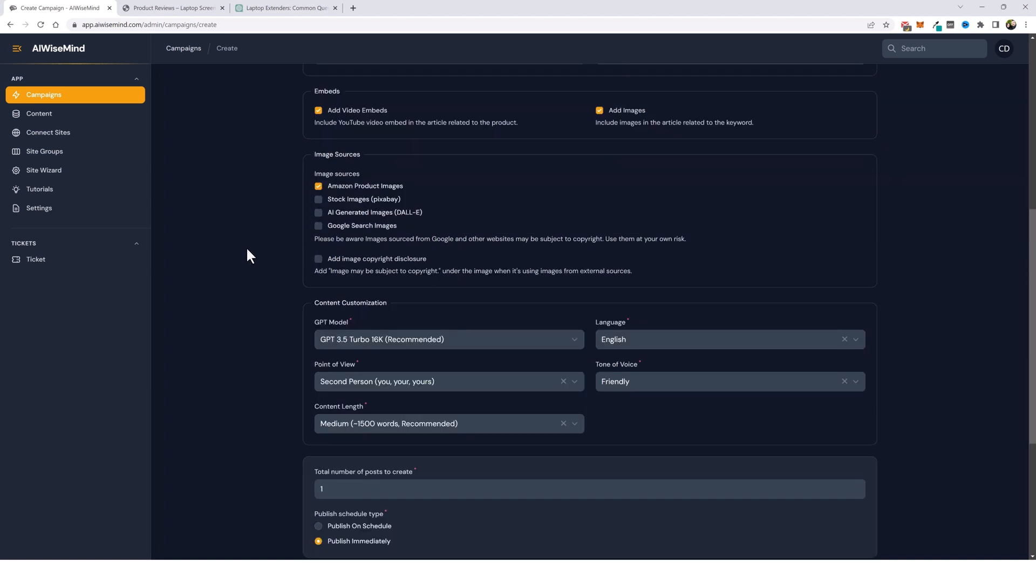
# - Set the total number of posts to create to 100
pyautogui.scroll(-3, 299, 262)
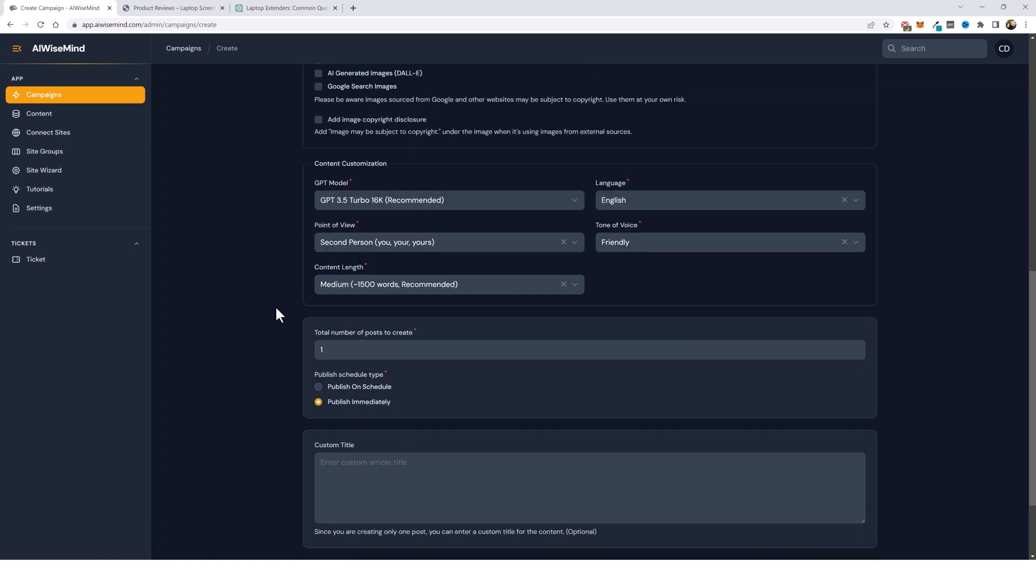
pyautogui.scroll(-2, 237, 341)
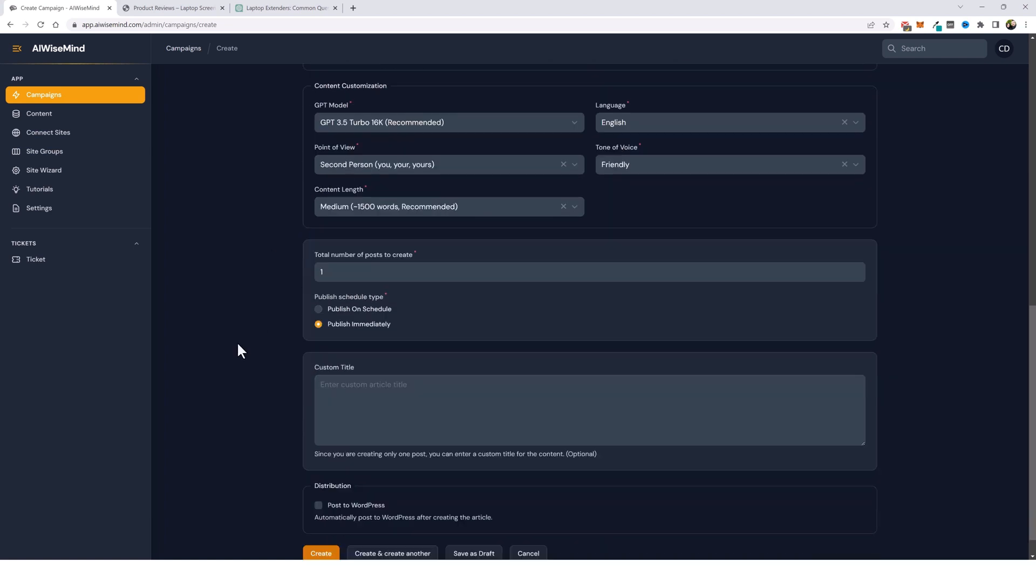
pyautogui.scroll(3, 328, 267)
pyautogui.click(362, 373)
pyautogui.write('00')
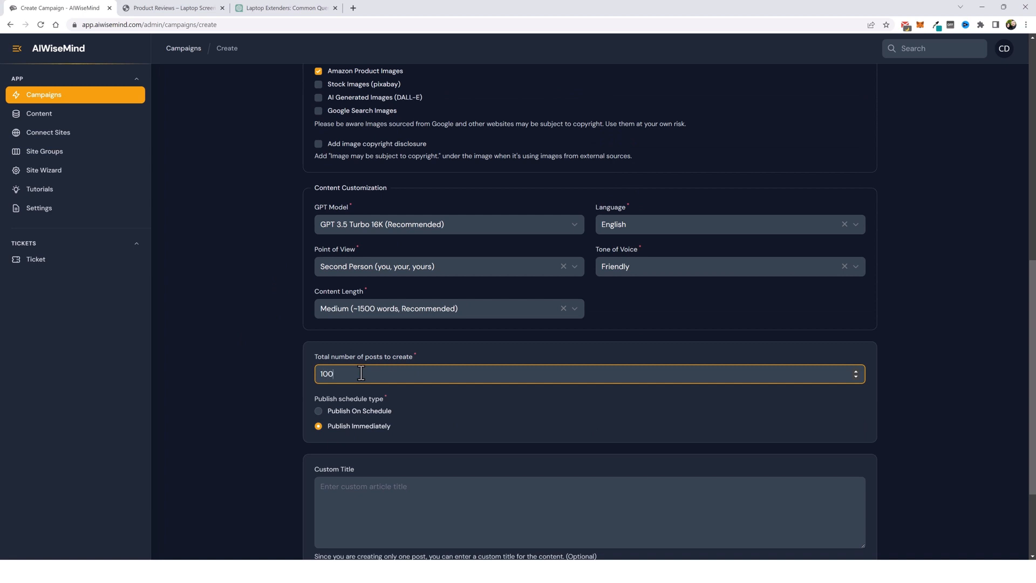
pyautogui.click(285, 328)
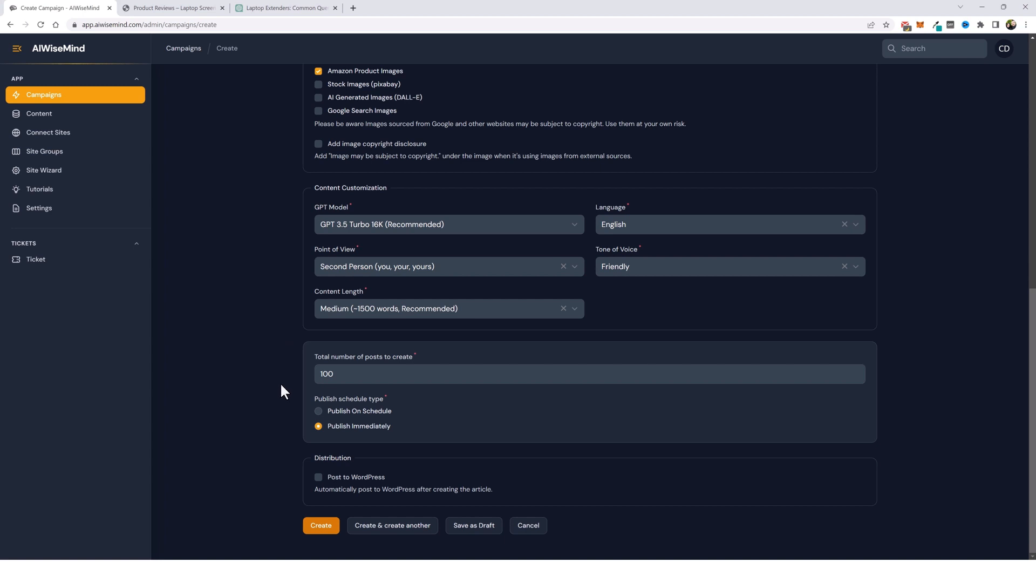
# - Enable posting to WordPress on the Laptop Screen Extenders site
pyautogui.click(319, 477)
pyautogui.scroll(-4, 352, 339)
pyautogui.click(378, 318)
pyautogui.click(382, 335)
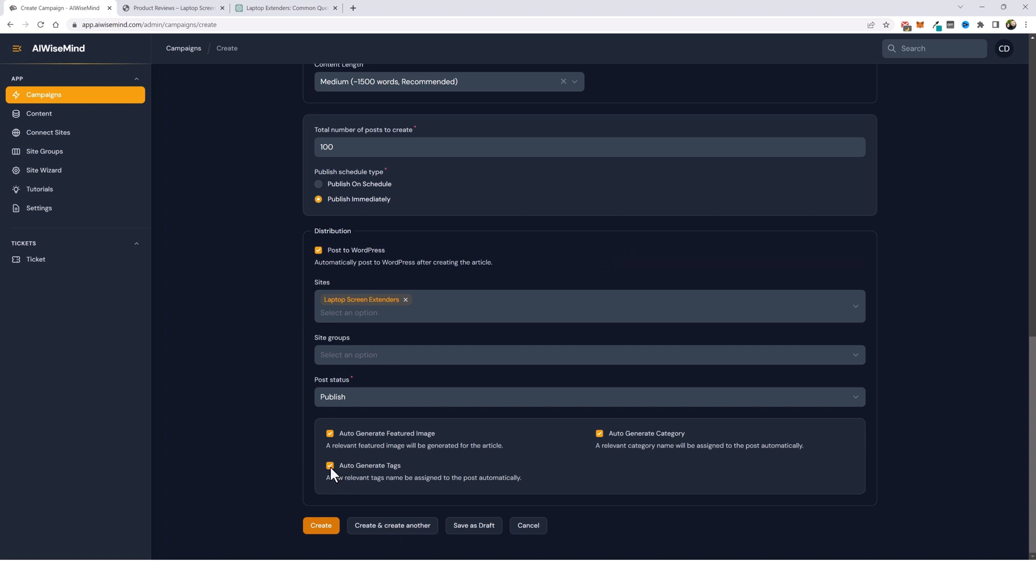
# - Turn off automatic category generation and assign the Product Reviews category instead
pyautogui.click(599, 433)
pyautogui.click(468, 432)
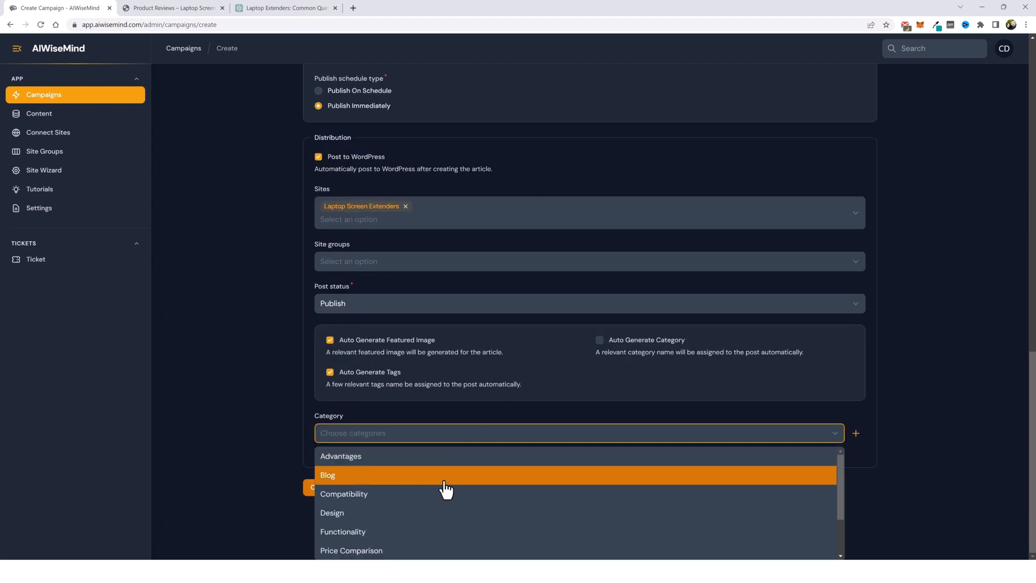
pyautogui.scroll(-2, 446, 489)
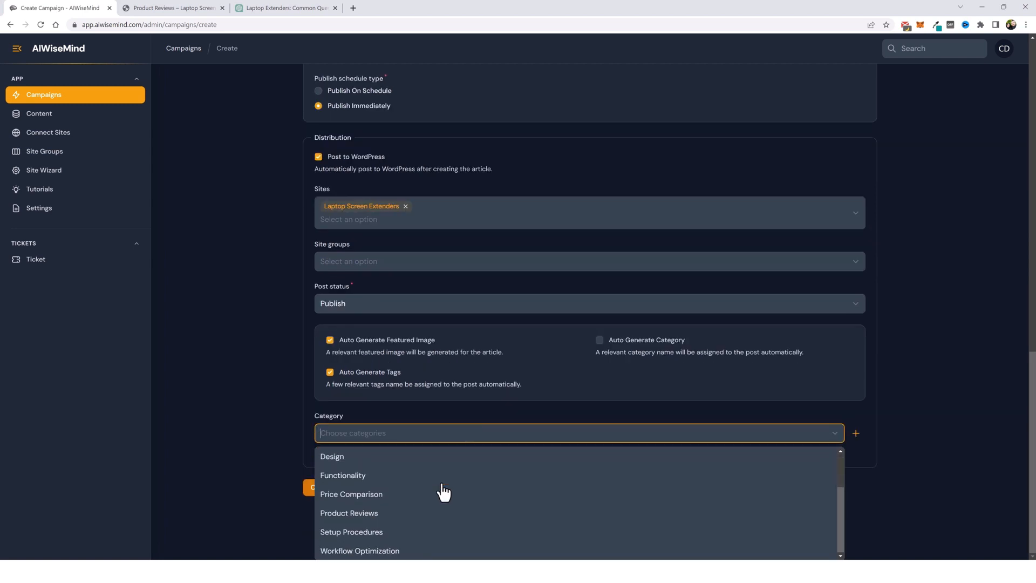
pyautogui.click(365, 515)
pyautogui.click(459, 402)
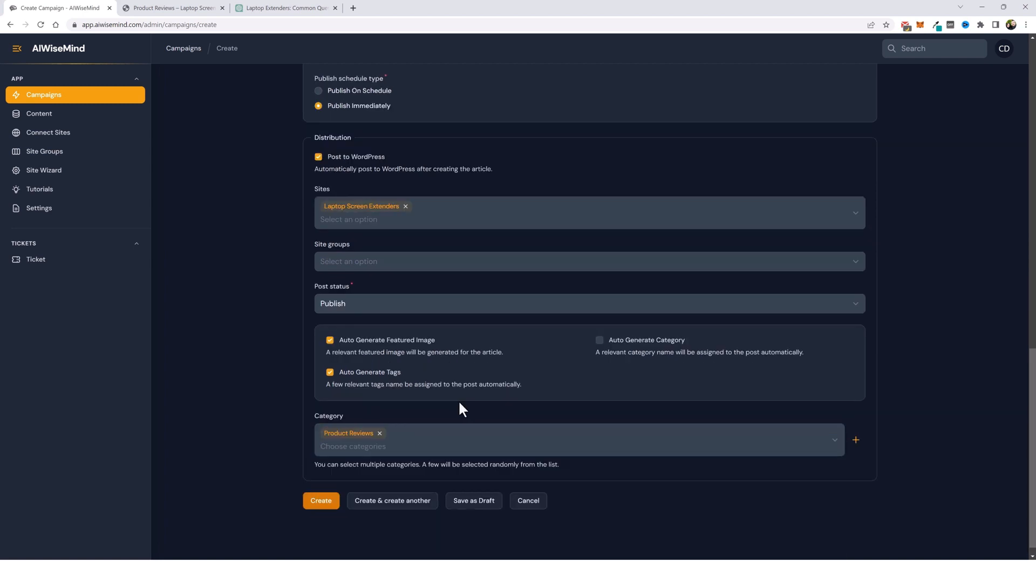
# - Switch to scheduled publishing of 5 posts every day and create the campaign
pyautogui.scroll(4, 426, 425)
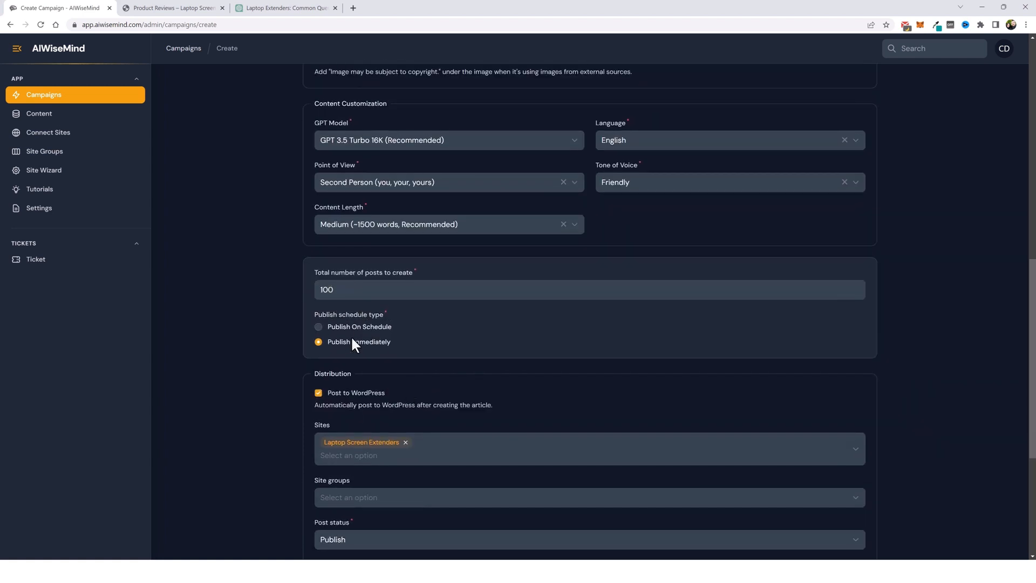
pyautogui.click(319, 326)
pyautogui.moveTo(345, 408); pyautogui.dragTo(306, 411)
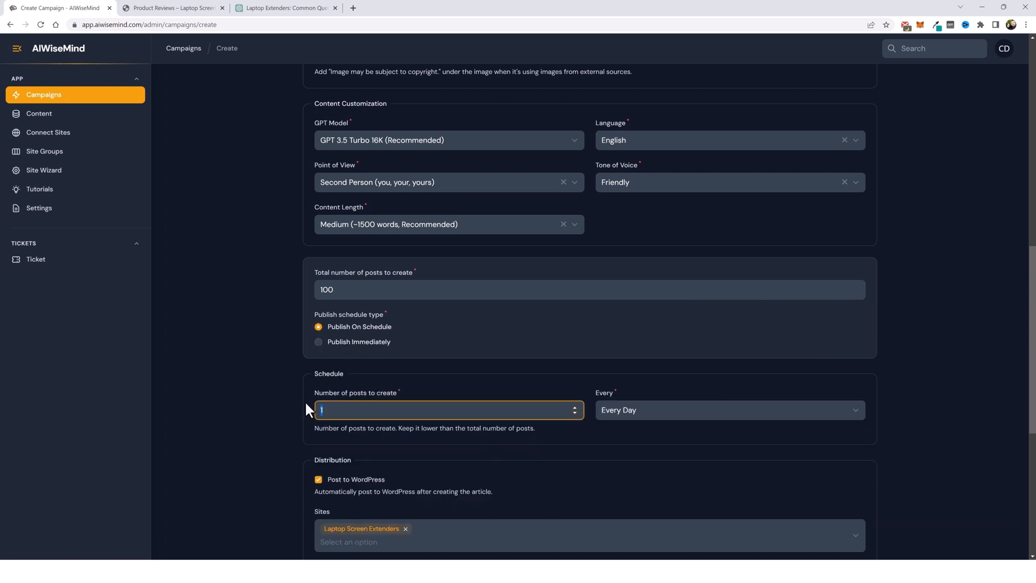
pyautogui.write('5')
pyautogui.click(578, 437)
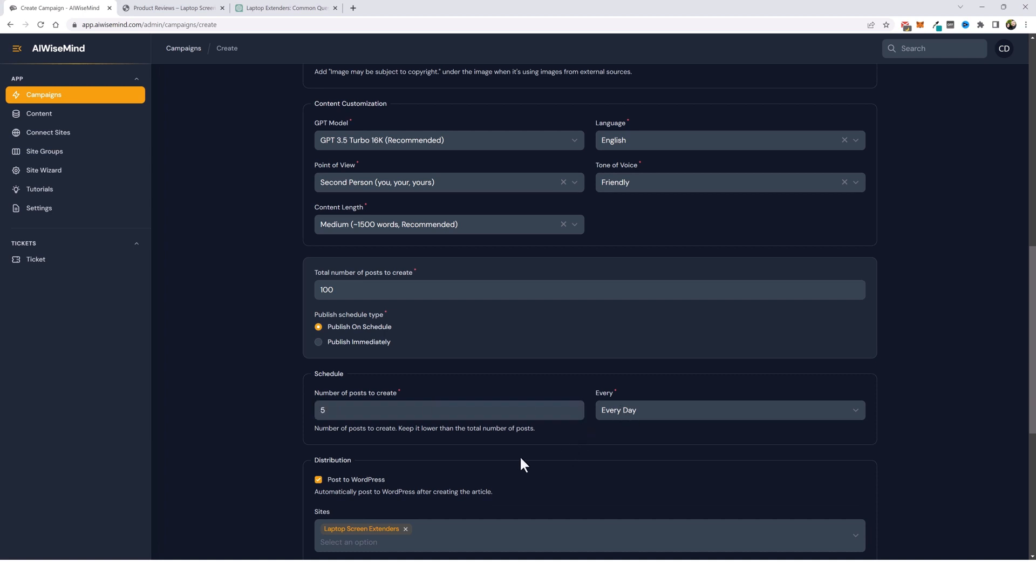
pyautogui.scroll(-6, 486, 464)
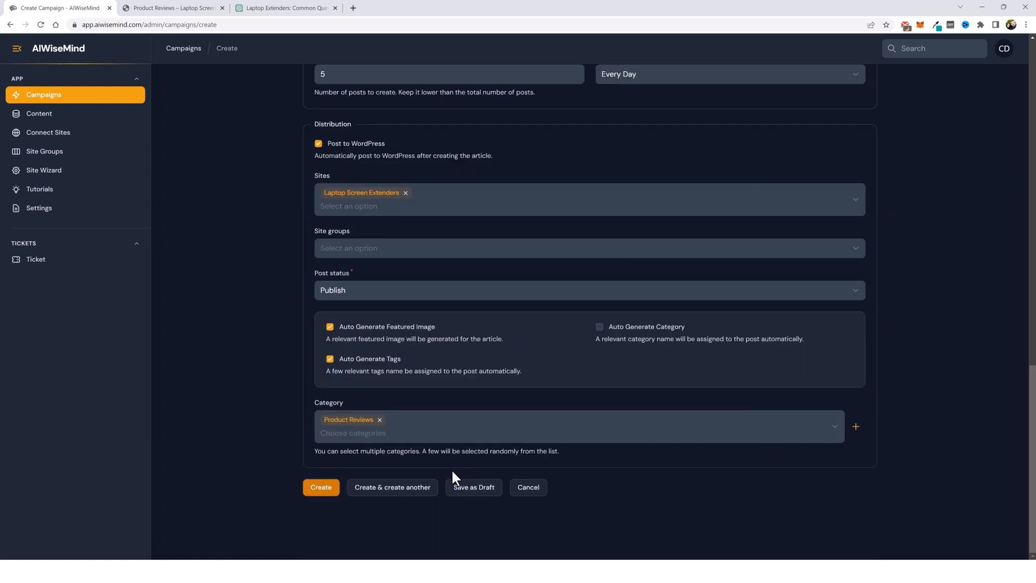
pyautogui.click(321, 494)
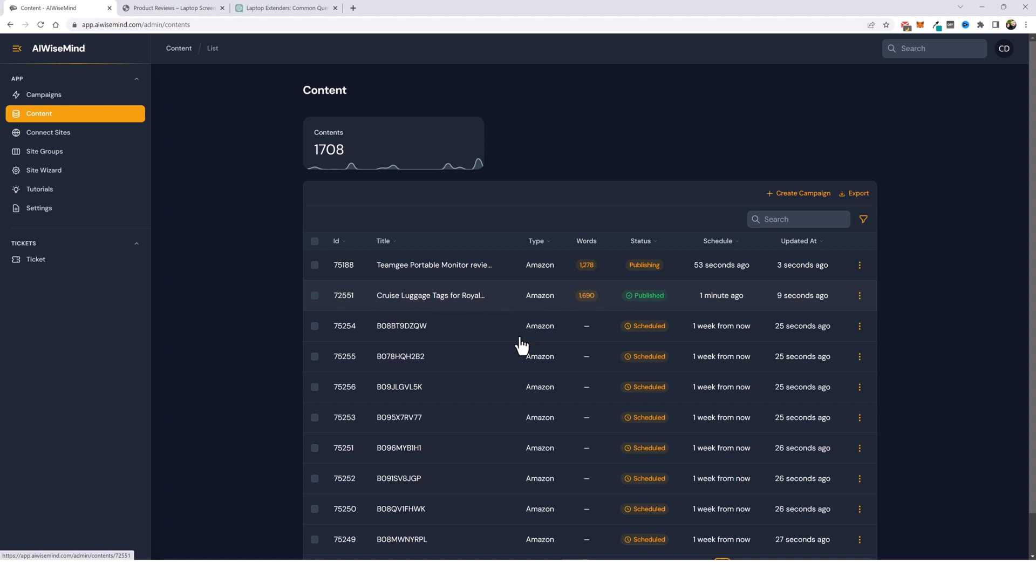
# - Open the published Teamgee Portable Monitor review post from the content list on the live site
pyautogui.scroll(-2, 515, 334)
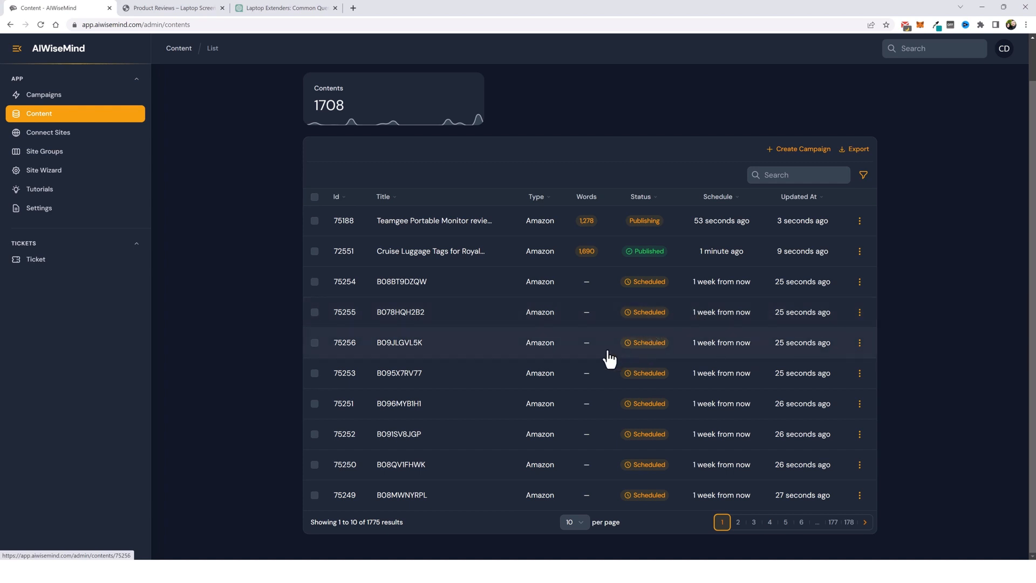
pyautogui.scroll(1, 599, 358)
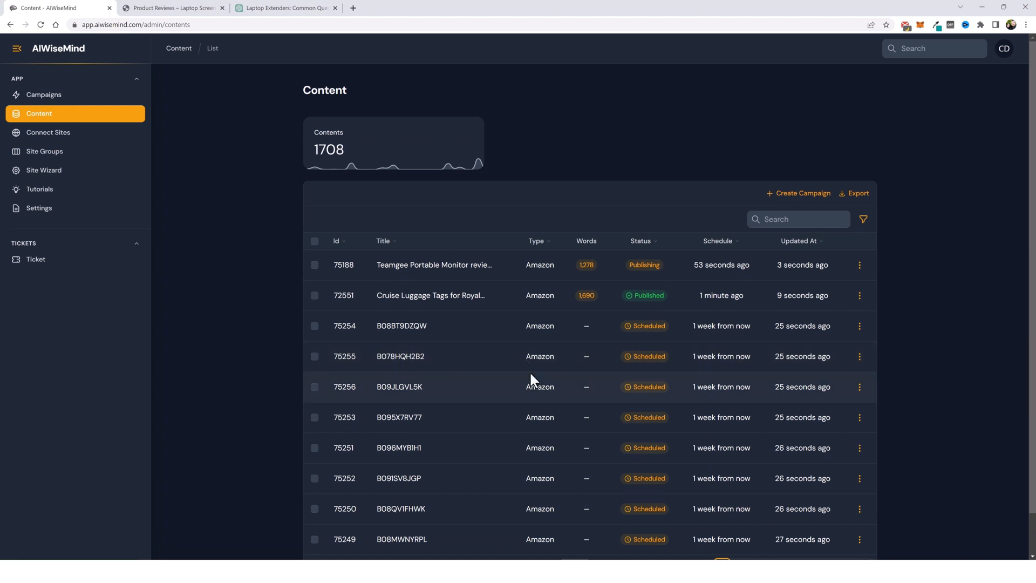
pyautogui.click(34, 123)
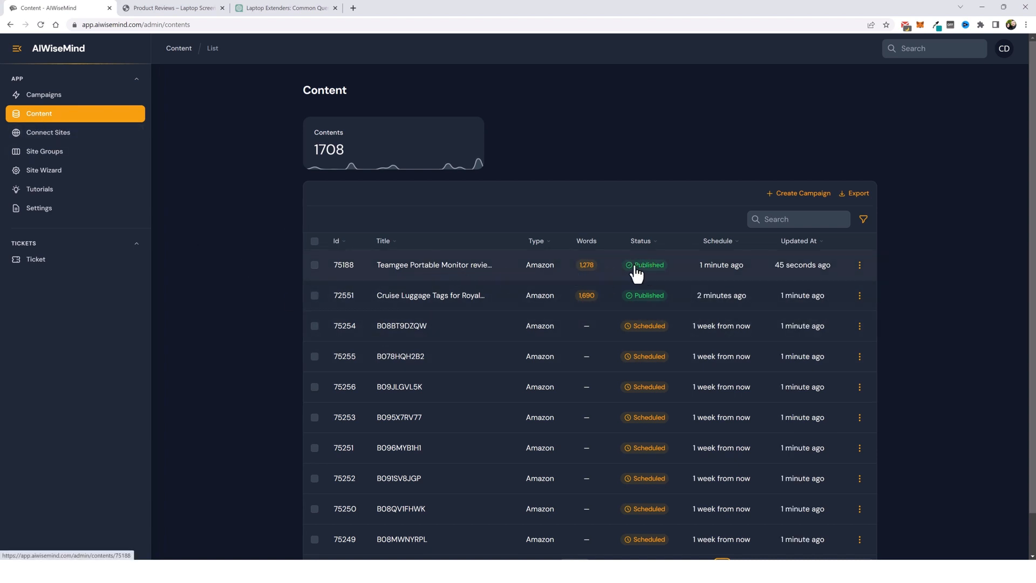
pyautogui.click(860, 268)
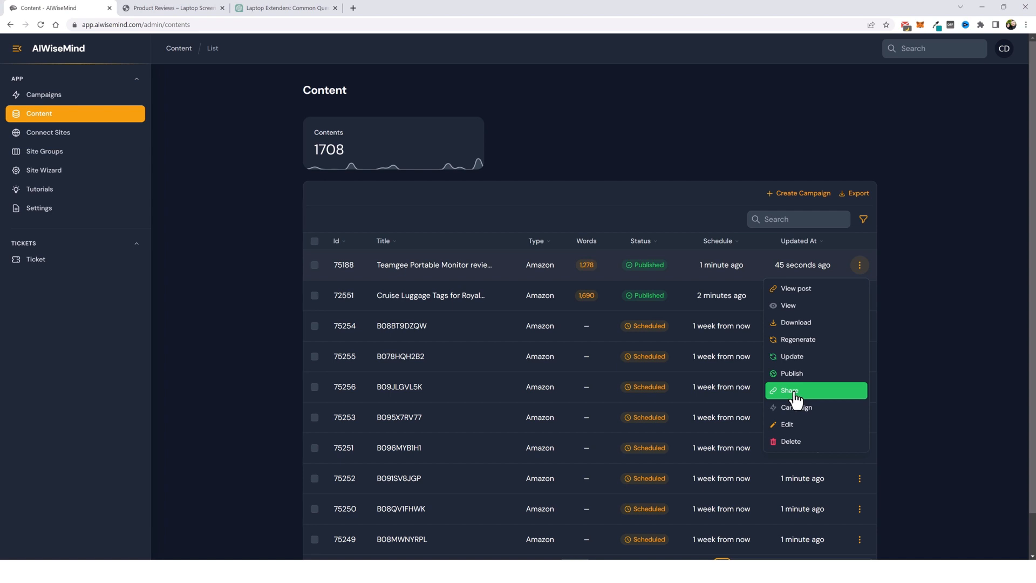
pyautogui.click(797, 292)
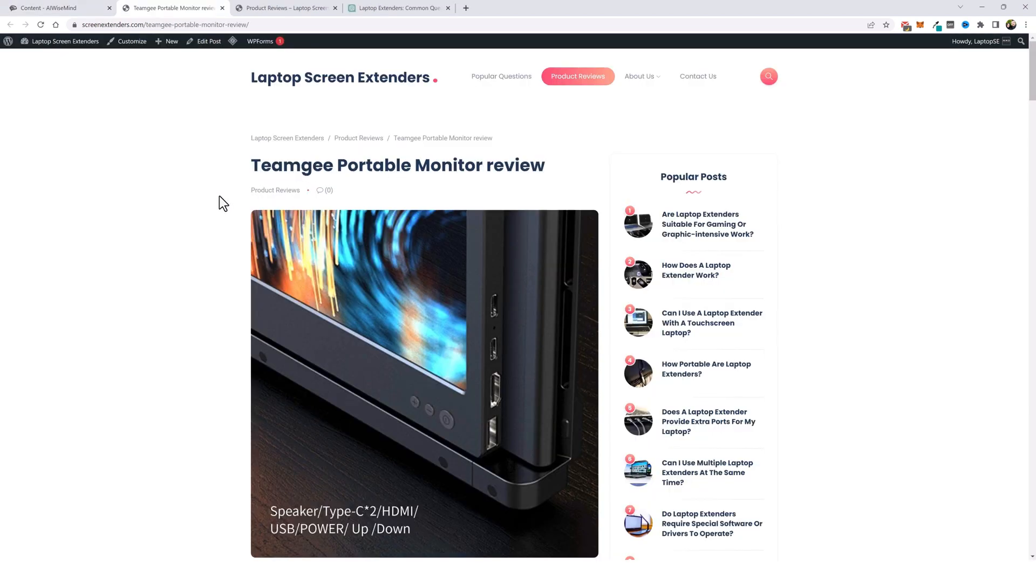
# - Read through the Teamgee Portable Monitor review post and return to the site's home page
pyautogui.scroll(-2, 236, 324)
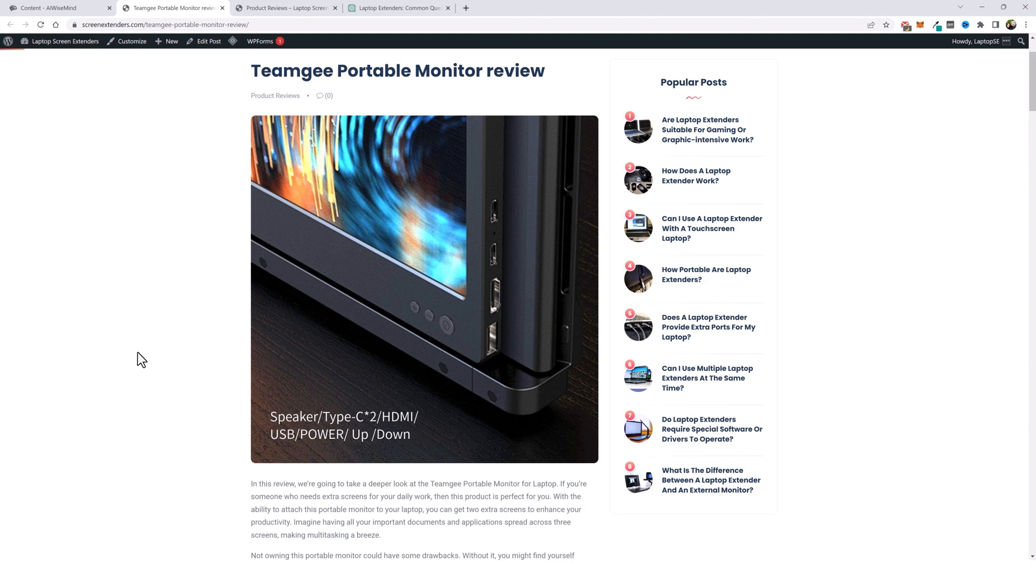
pyautogui.scroll(-6, 139, 352)
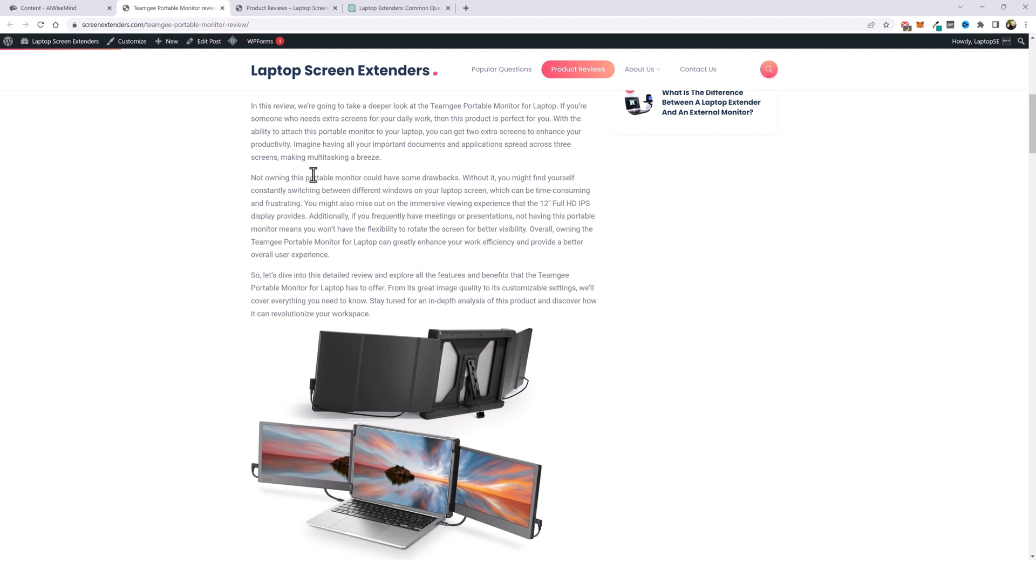
pyautogui.scroll(-4, 345, 206)
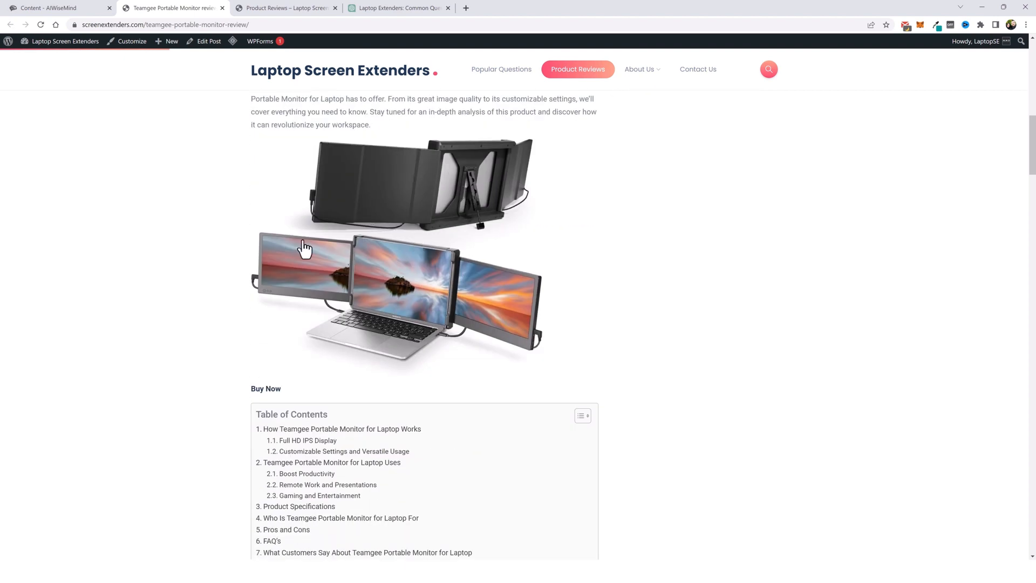
pyautogui.scroll(-4, 145, 302)
pyautogui.scroll(-2, 145, 303)
pyautogui.scroll(1, 346, 197)
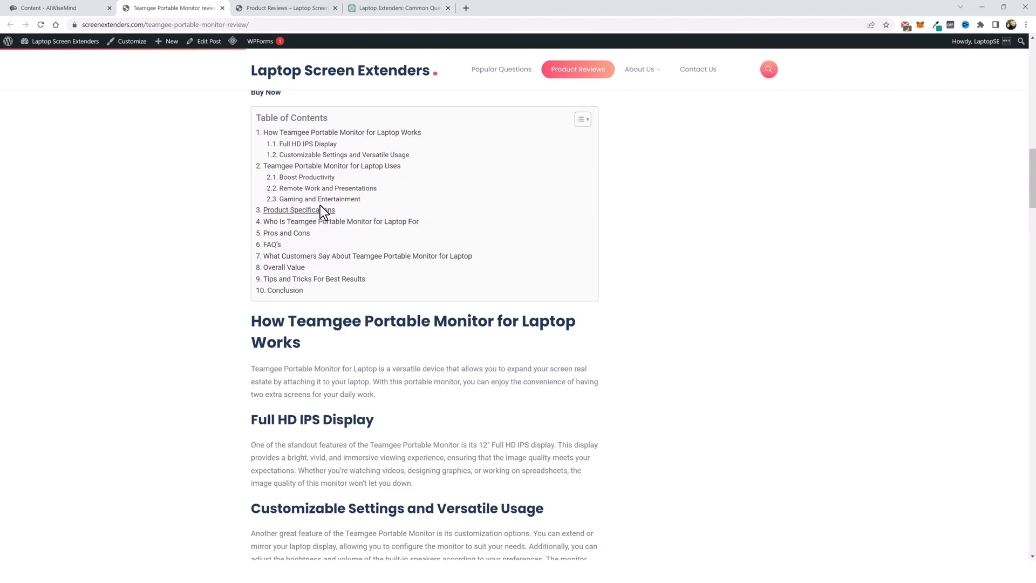
pyautogui.scroll(-5, 346, 301)
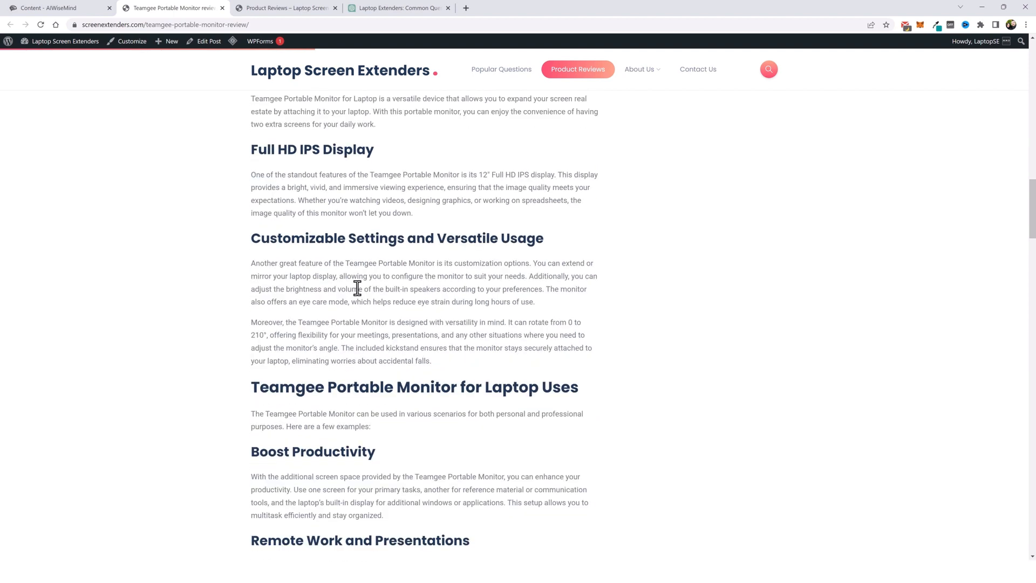
pyautogui.scroll(-3, 342, 300)
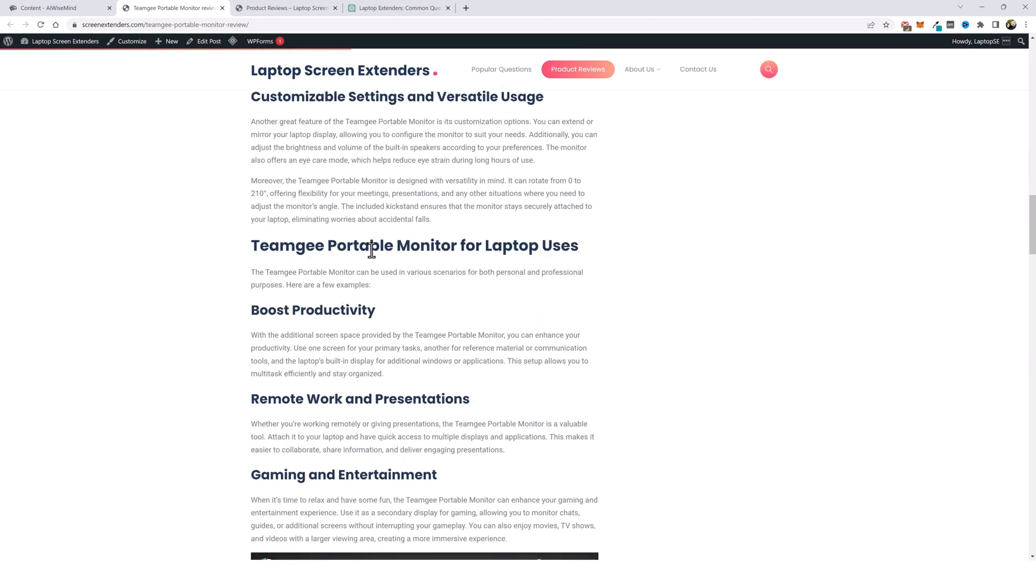
pyautogui.scroll(-5, 349, 358)
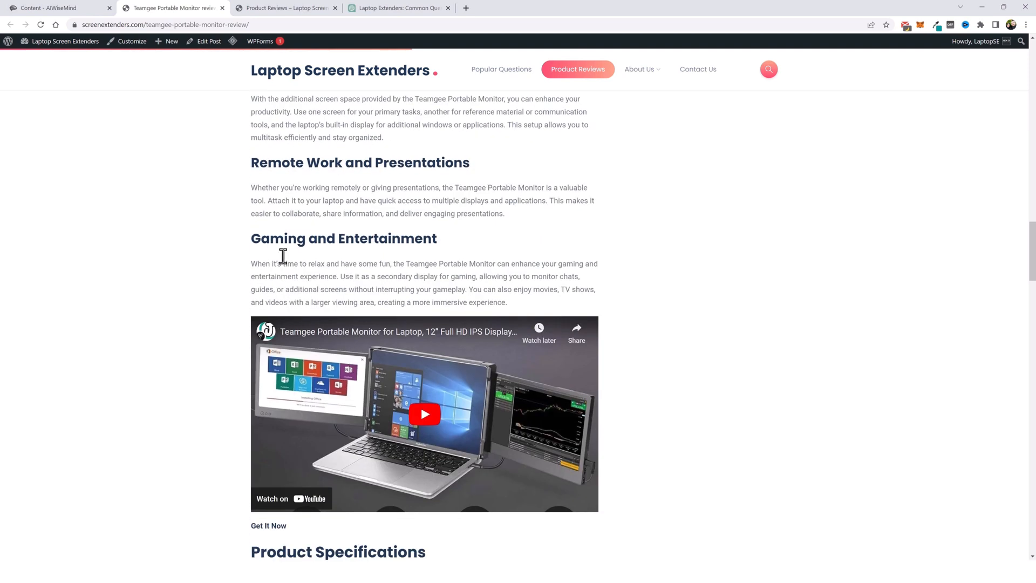
pyautogui.scroll(-3, 282, 257)
pyautogui.scroll(-3, 291, 313)
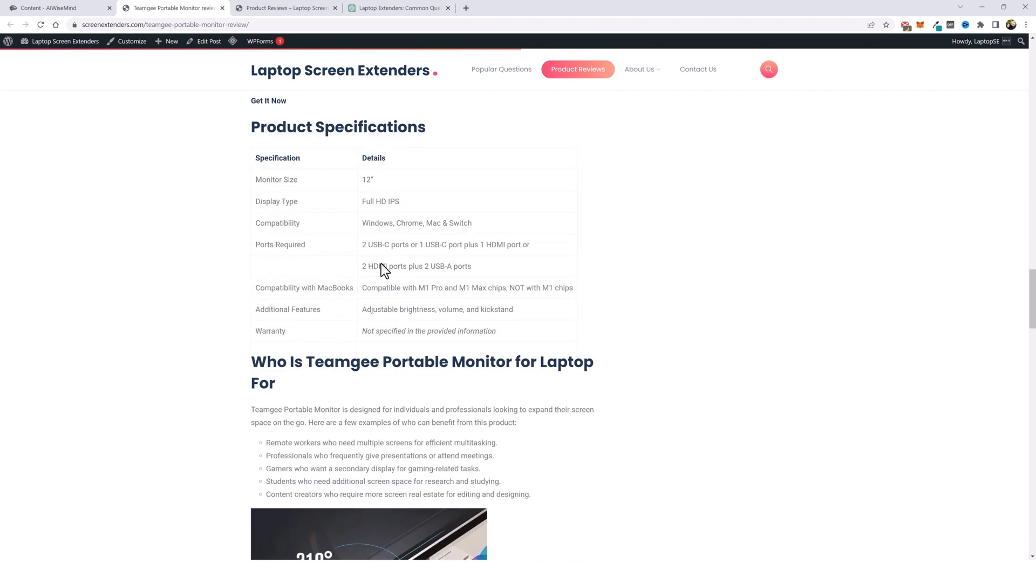
pyautogui.scroll(4, 384, 270)
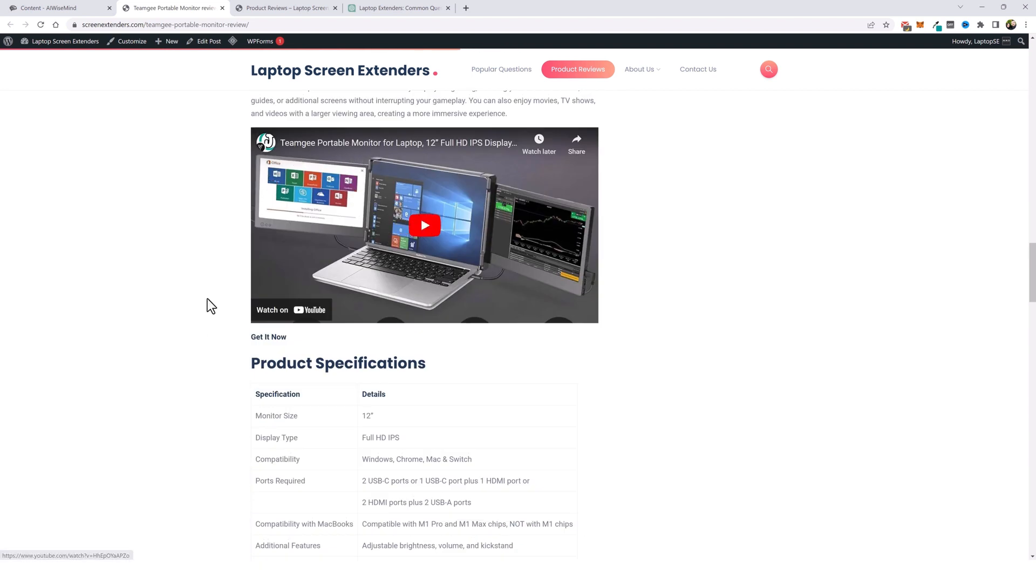
pyautogui.scroll(-7, 208, 300)
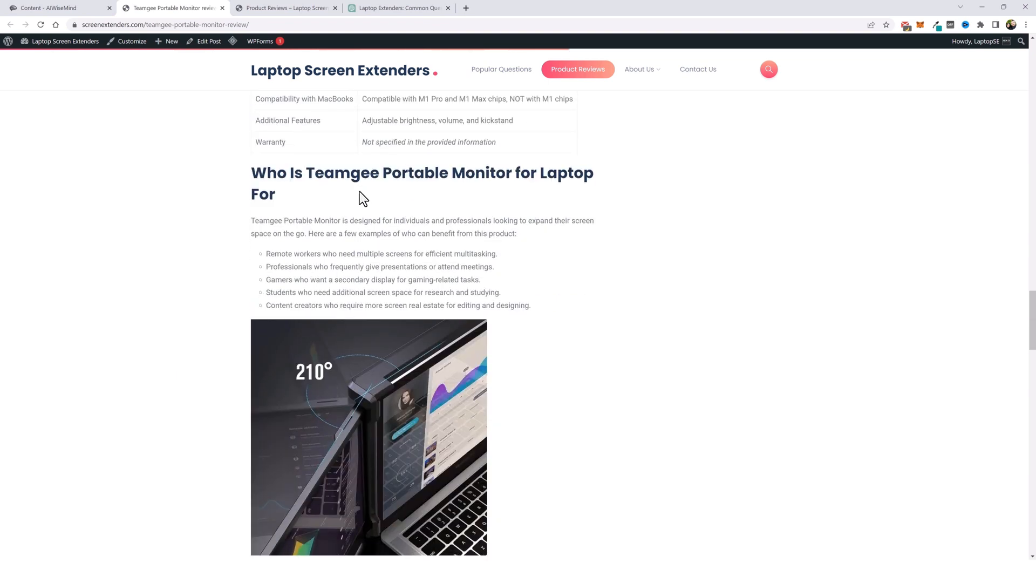
pyautogui.scroll(-7, 200, 322)
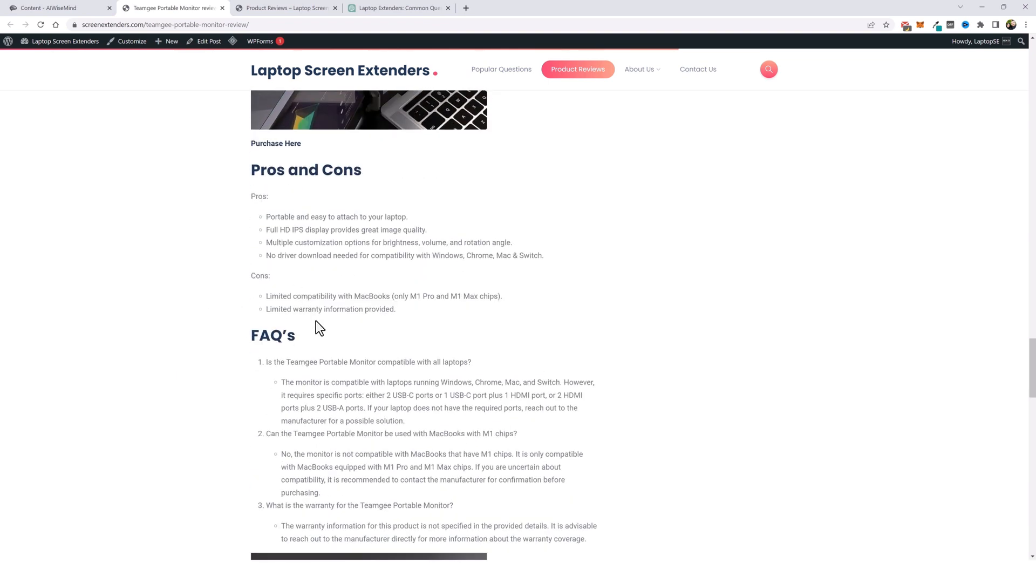
pyautogui.scroll(-11, 317, 313)
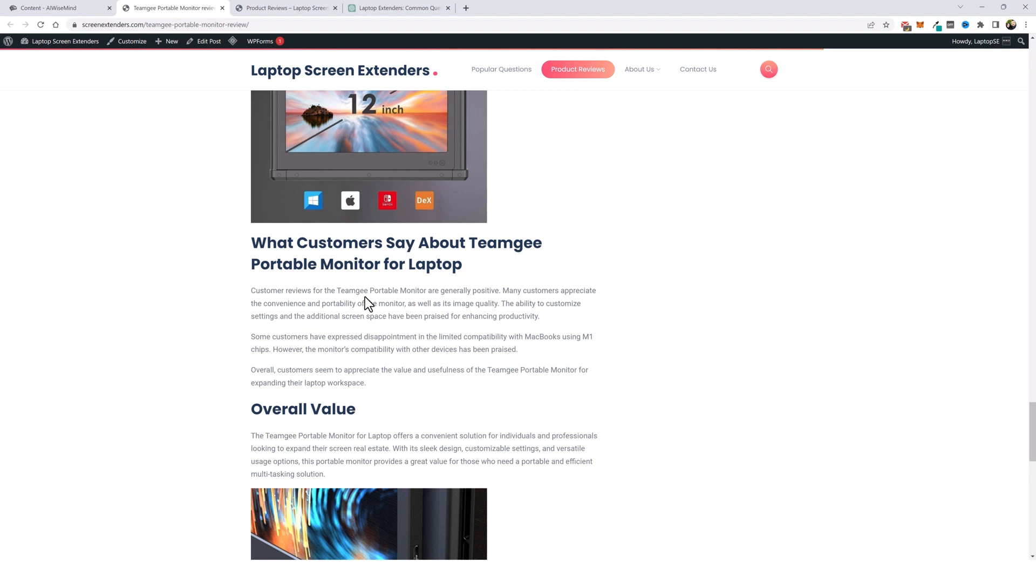
pyautogui.scroll(-8, 367, 303)
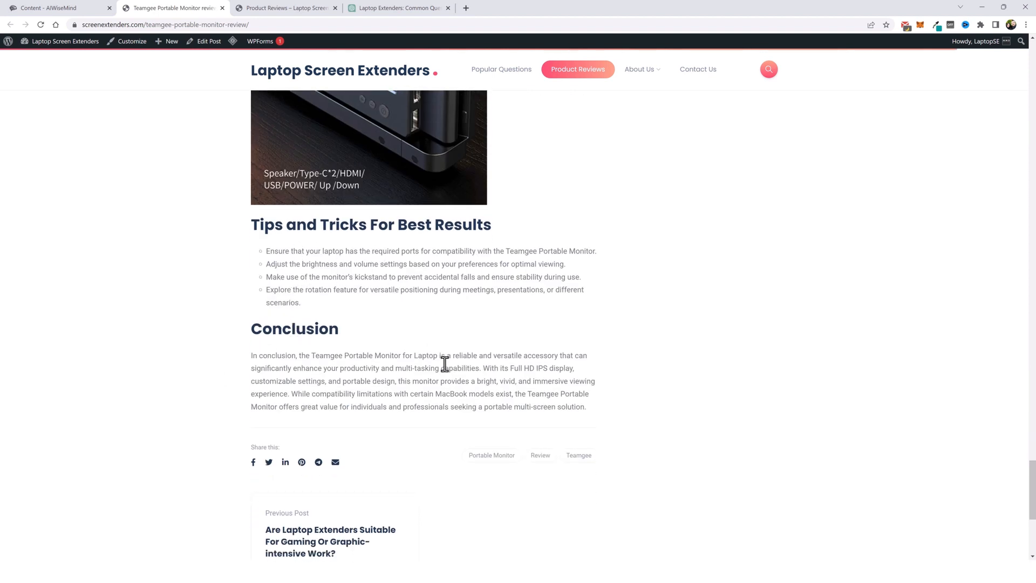
pyautogui.scroll(15, 431, 373)
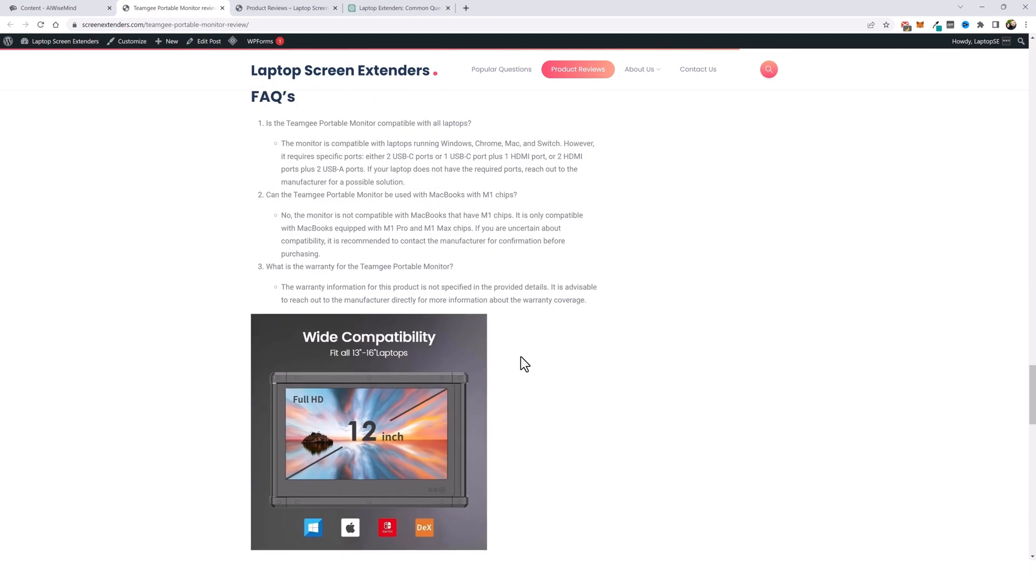
pyautogui.scroll(20, 520, 358)
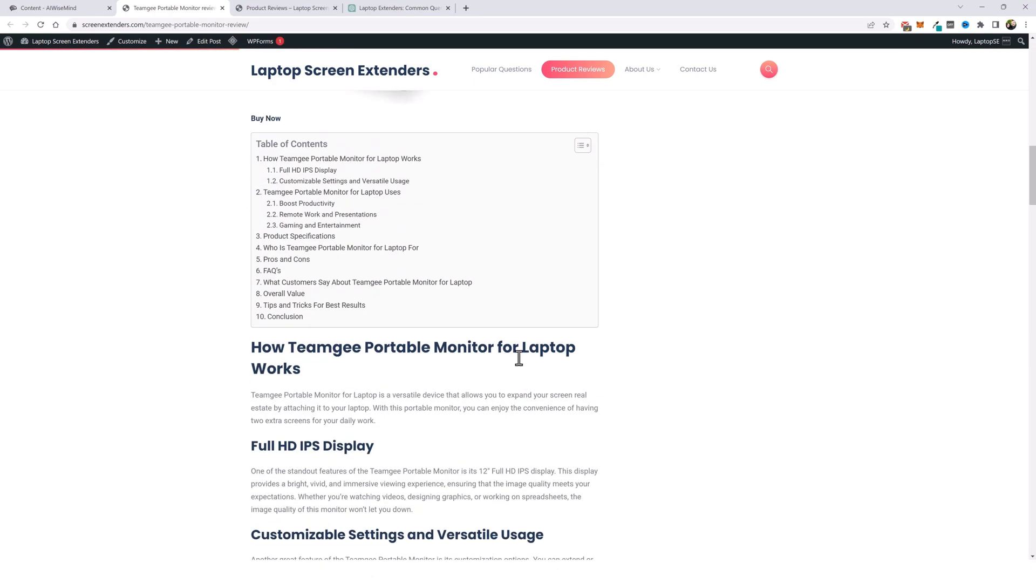
pyautogui.scroll(20, 519, 358)
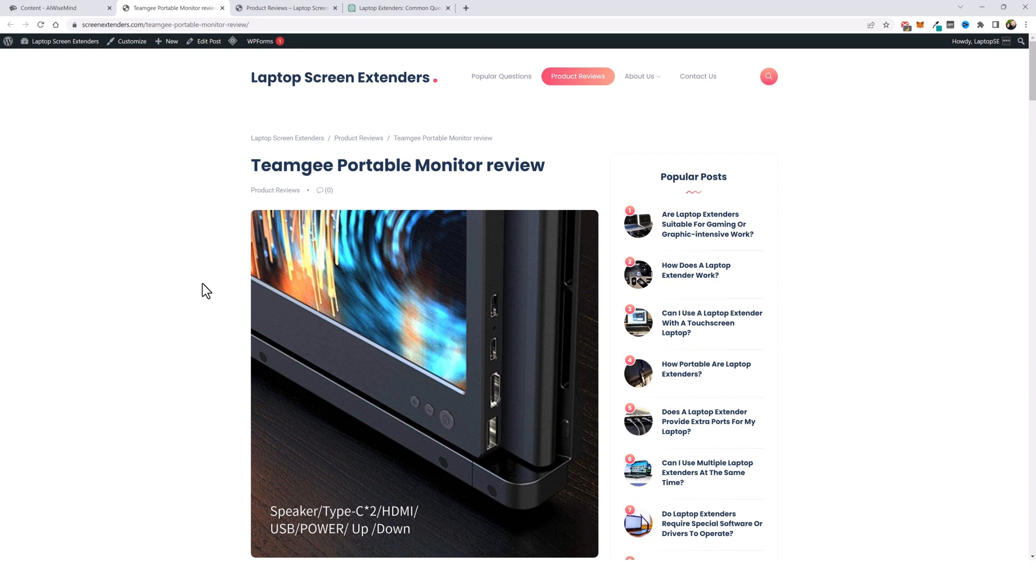
pyautogui.click(314, 82)
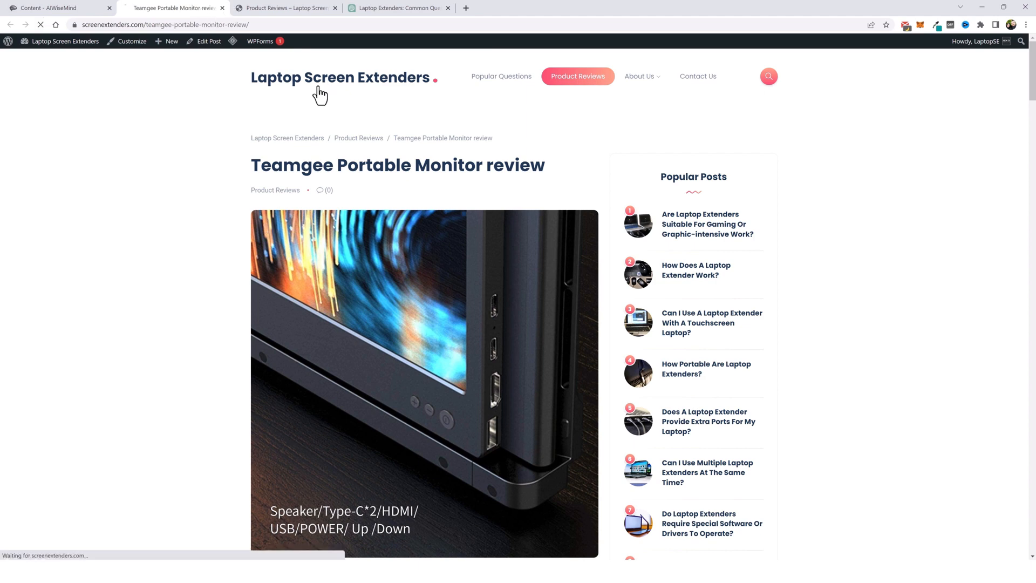